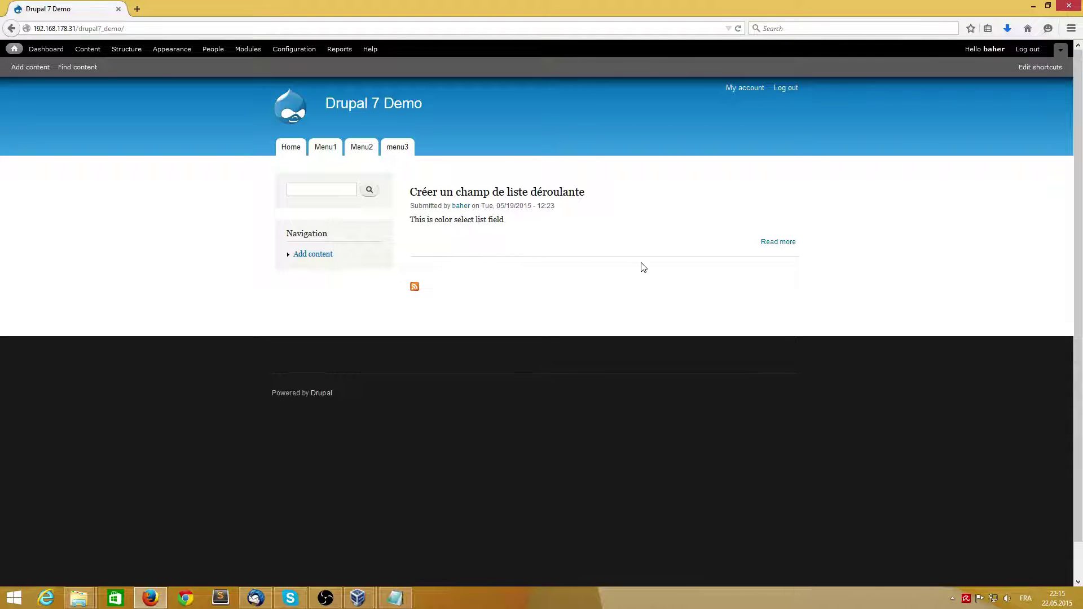
# Step: Open drupal.org in a new browser tab and search its modules for "pathauto"
pyautogui.click(138, 10)
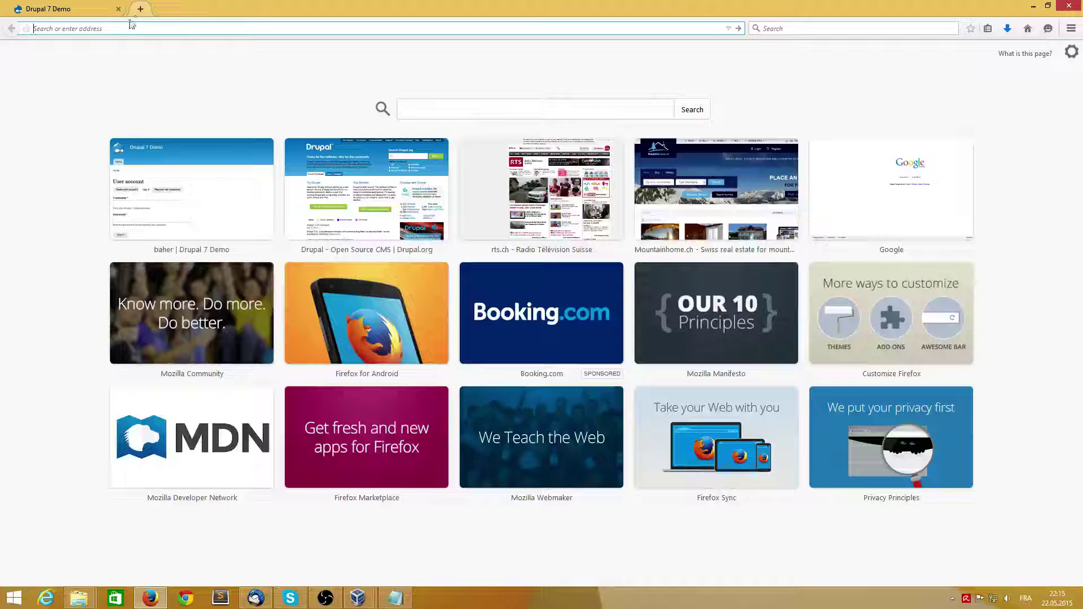
pyautogui.write('drupal.org/')
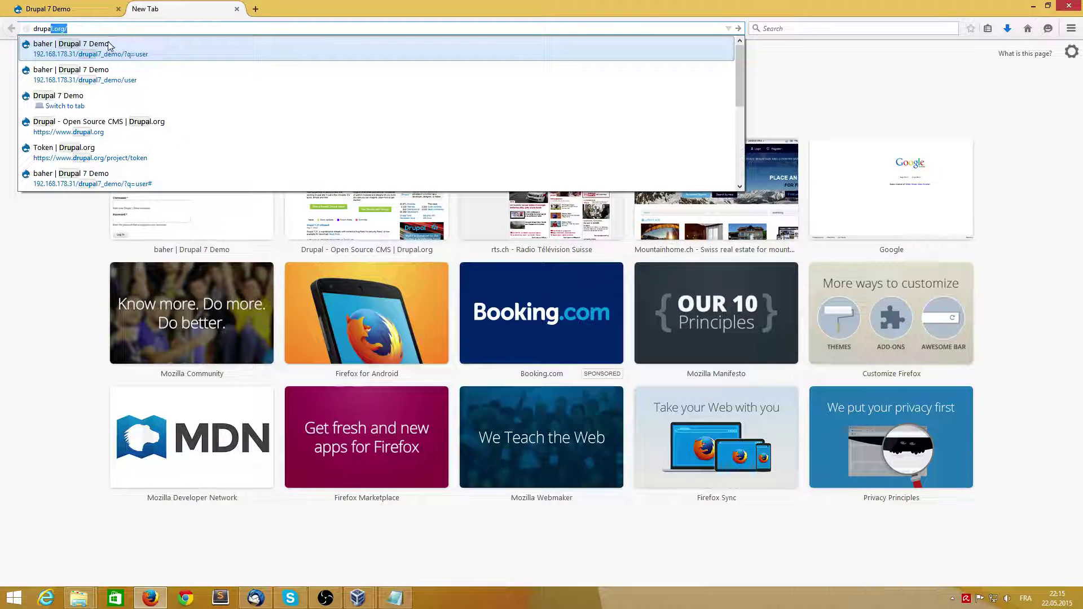
pyautogui.press('Return')
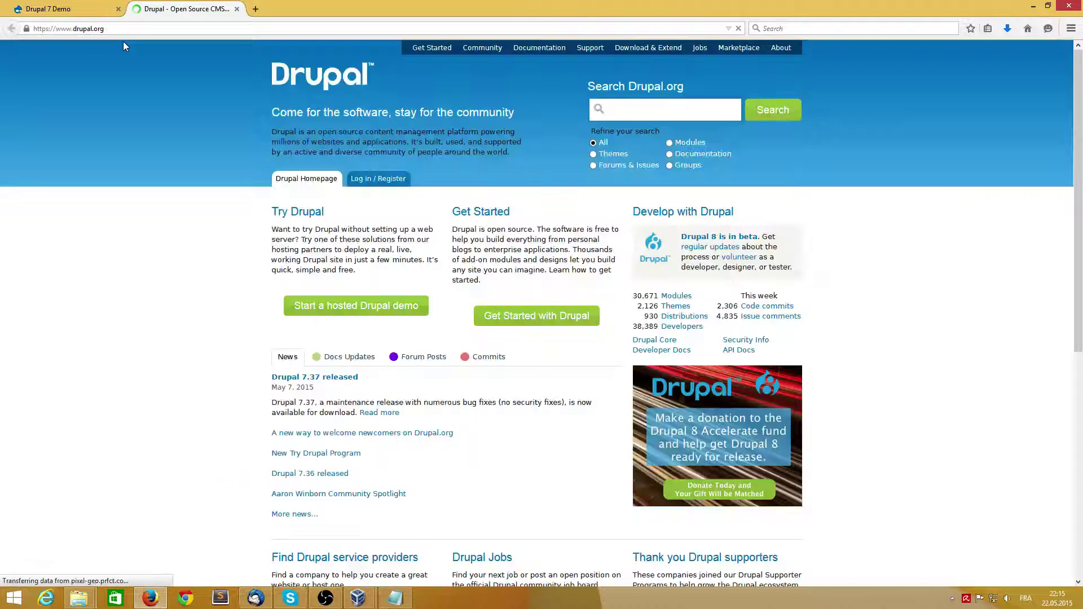
pyautogui.click(669, 144)
pyautogui.click(670, 110)
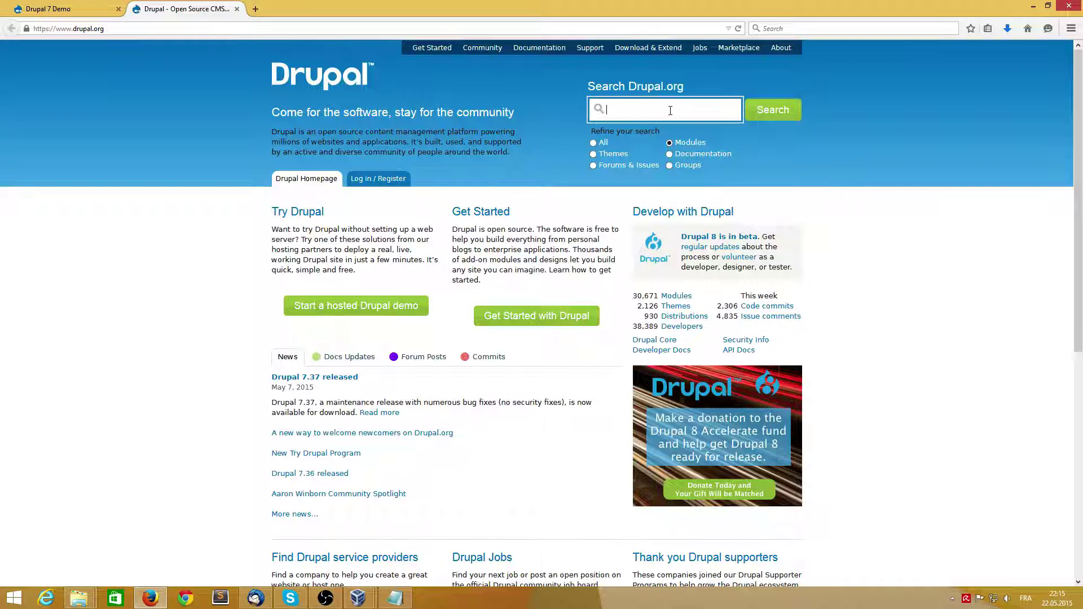
pyautogui.write('pathauto')
pyautogui.press('Return')
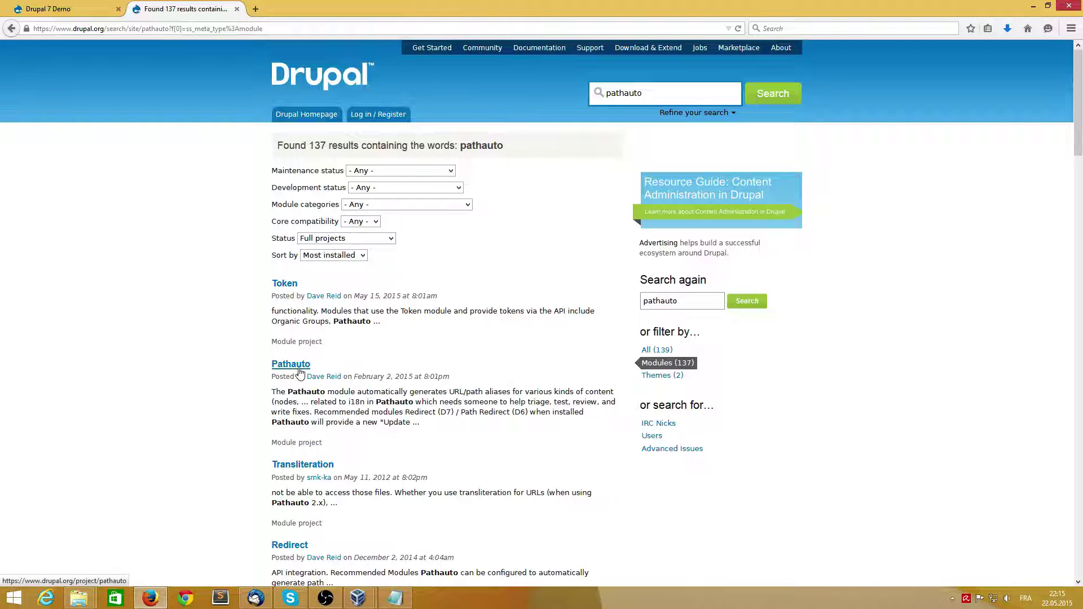
# Step: Open the Pathauto project page and save the zip of the recommended 7.x-1.2 release
pyautogui.click(291, 364)
pyautogui.scroll(-3, 209, 386)
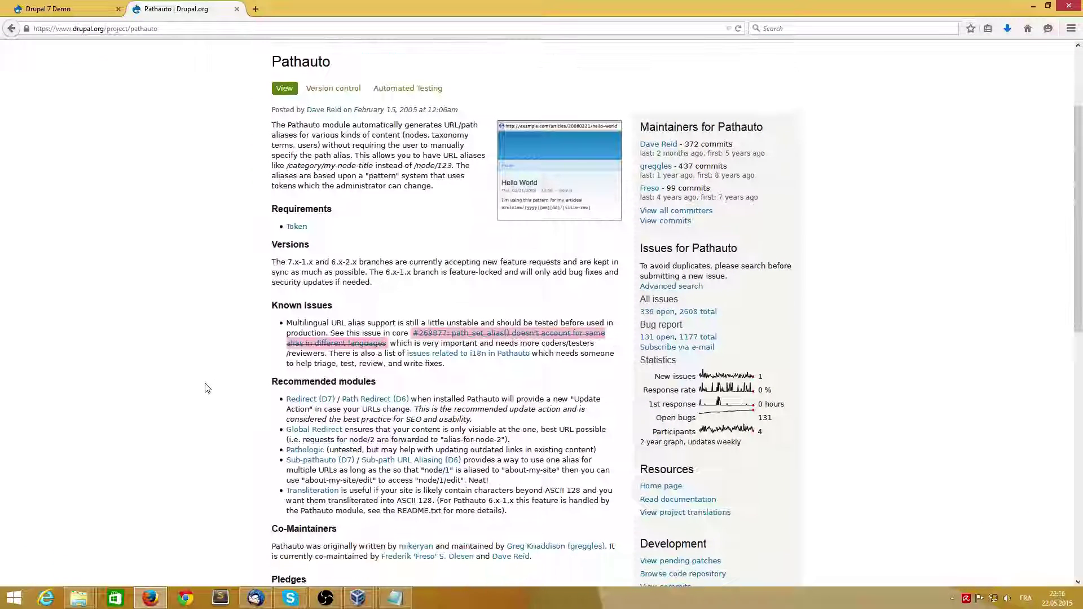
pyautogui.scroll(-9, 207, 388)
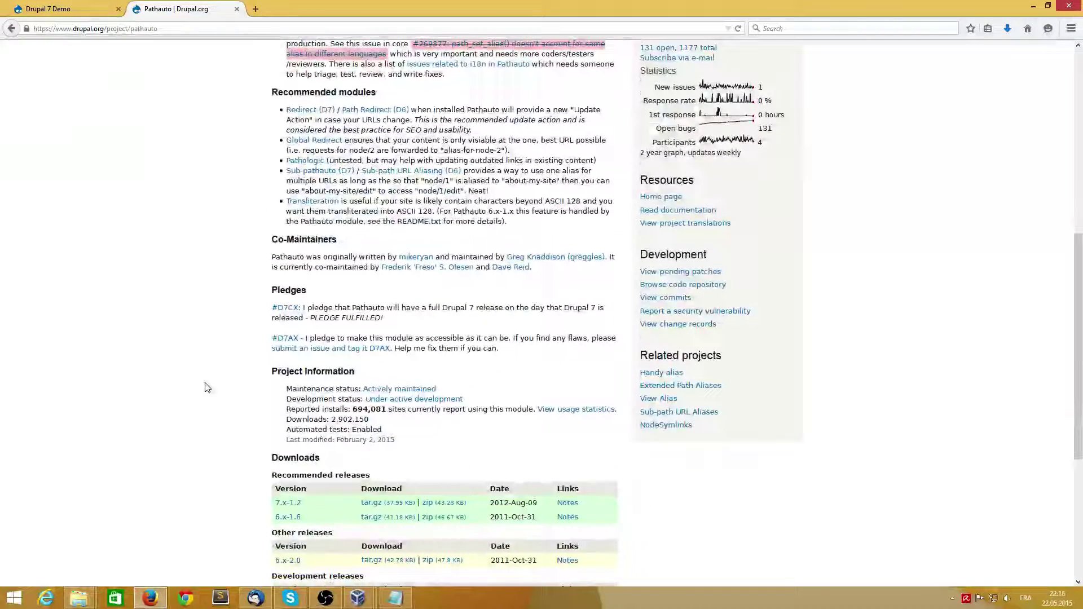
pyautogui.click(440, 507)
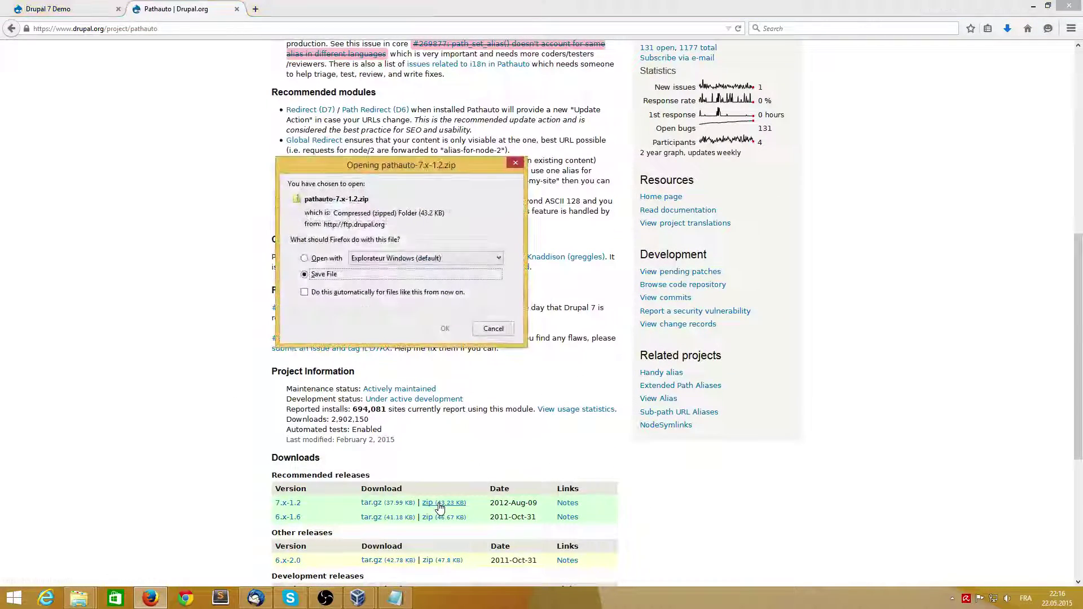
pyautogui.click(443, 329)
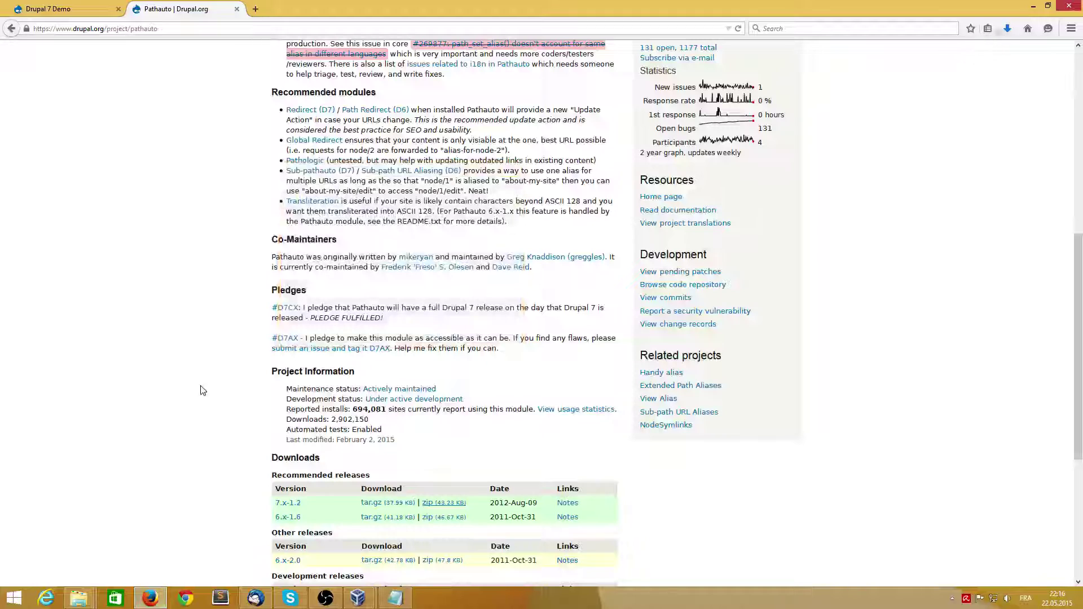
# Step: Open the required Token module's project page and save the zip of the recommended 7.x-1.6 release
pyautogui.scroll(14, 197, 366)
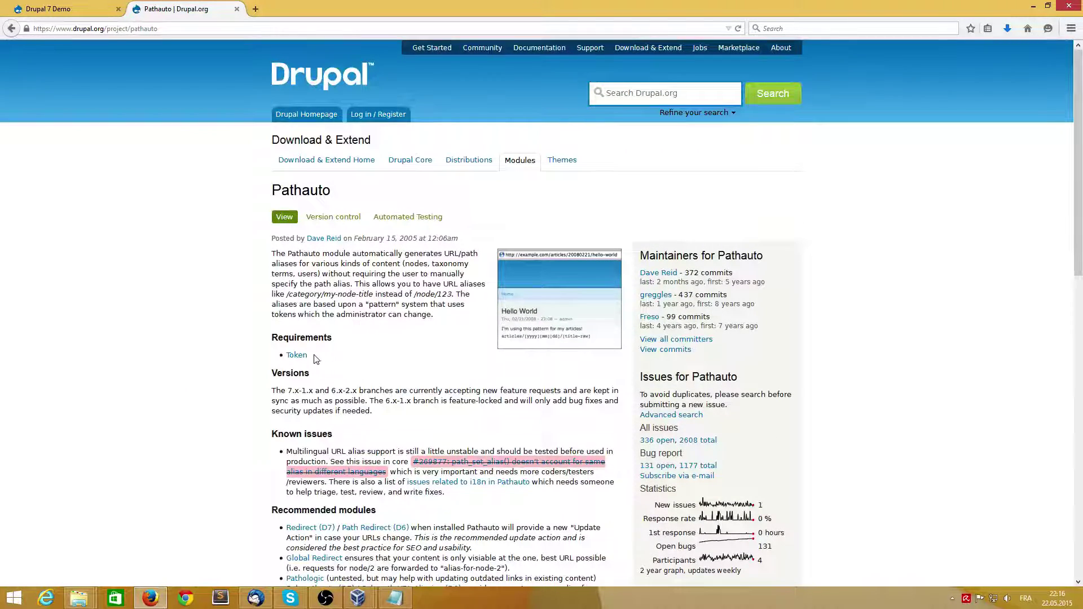
pyautogui.moveTo(318, 359); pyautogui.dragTo(284, 358)
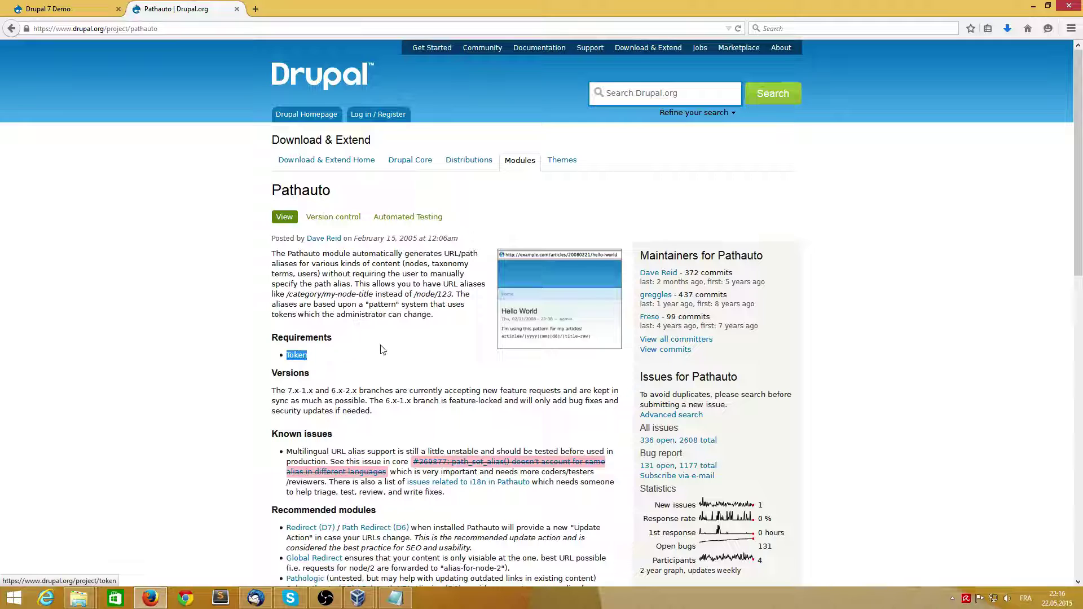
pyautogui.click(294, 356)
pyautogui.scroll(-10, 223, 399)
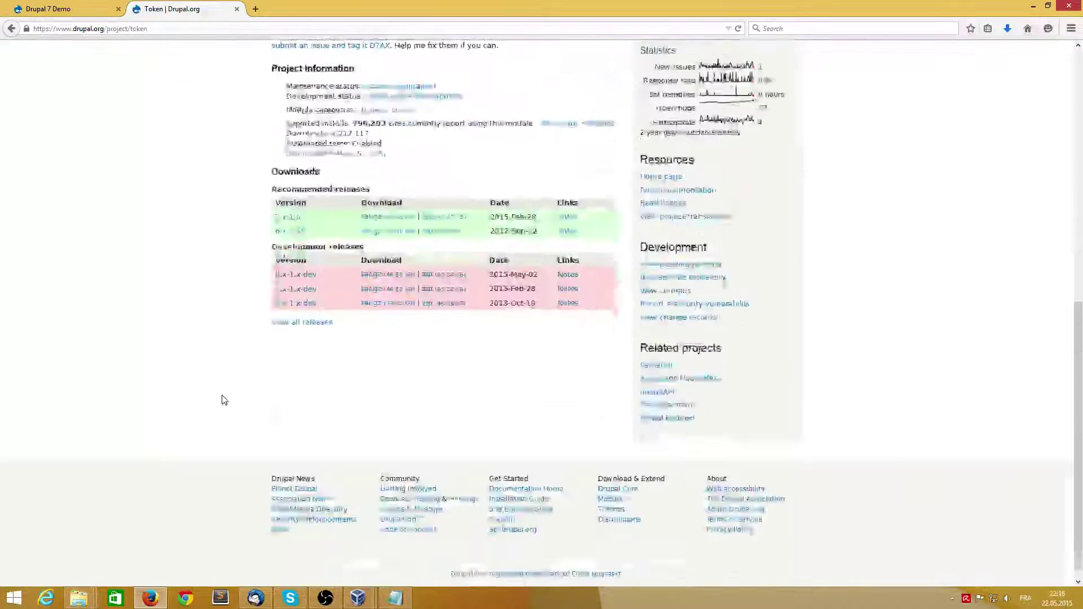
pyautogui.click(447, 223)
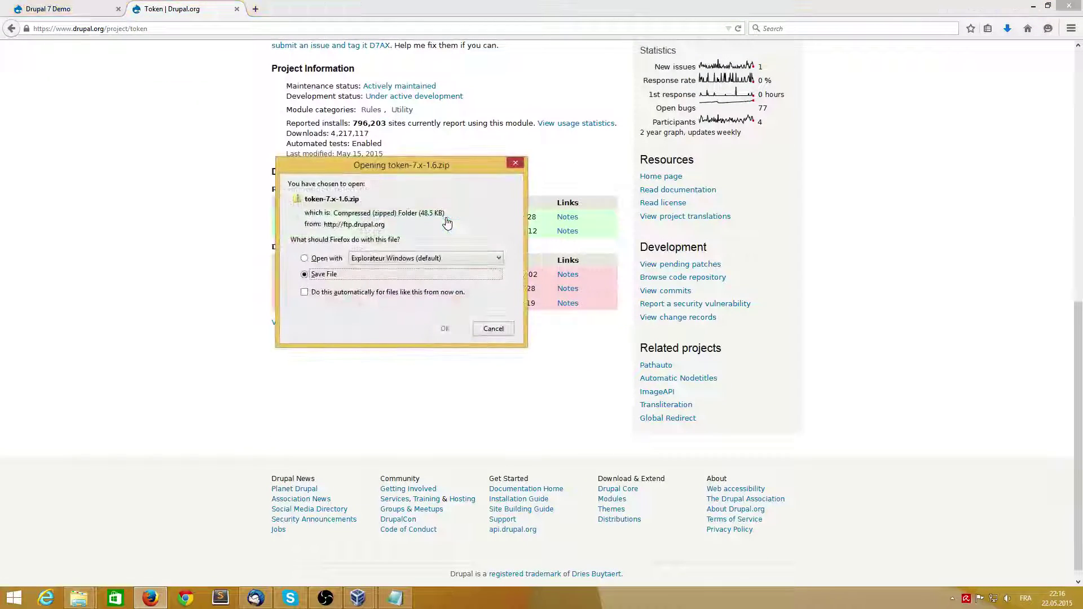
pyautogui.click(445, 330)
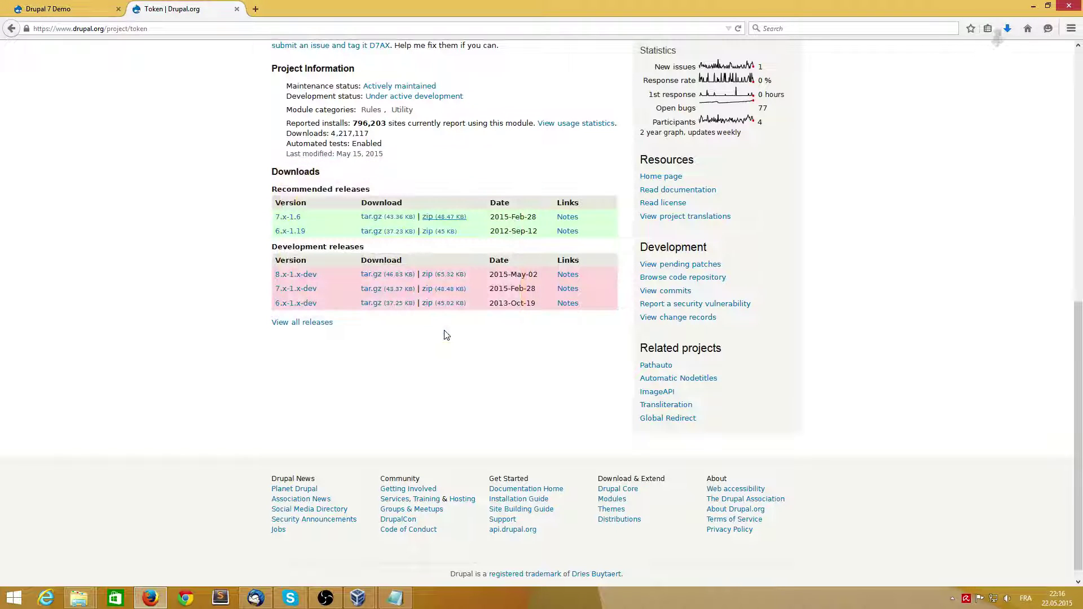
# Step: In File Explorer, copy the token folder from token-7.x-1.6.zip in Téléchargements into drupal7_demo's sites/all/modules folder
pyautogui.moveTo(79, 597)
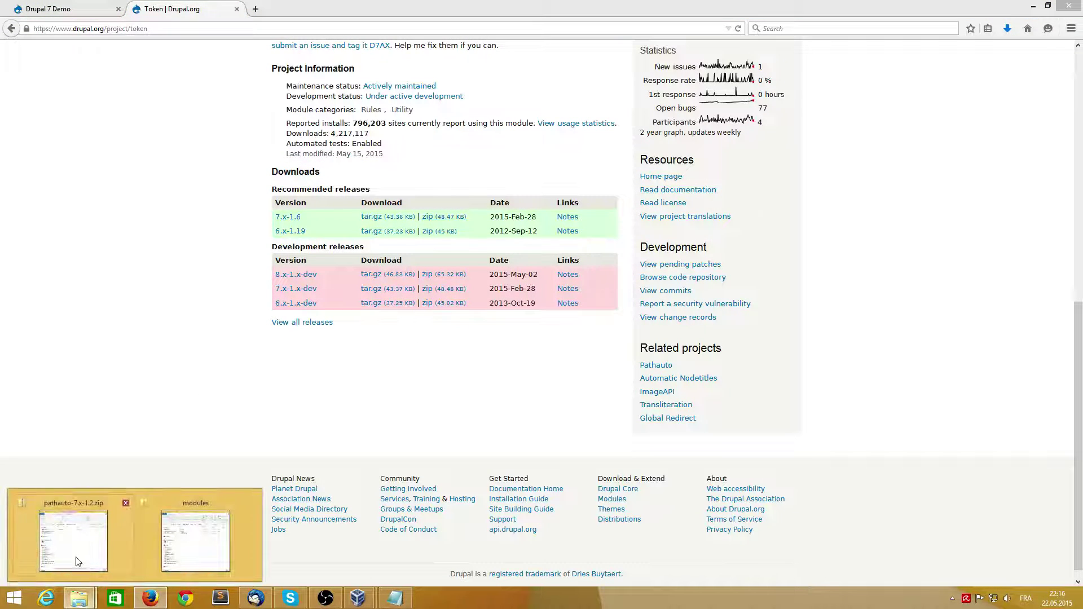
pyautogui.moveTo(113, 542)
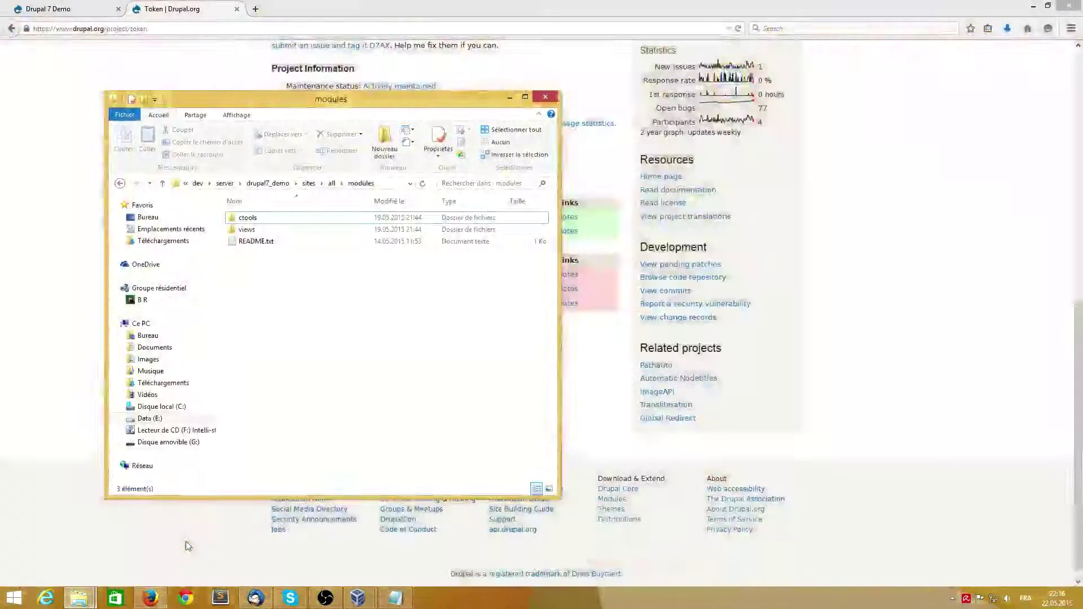
pyautogui.click(68, 547)
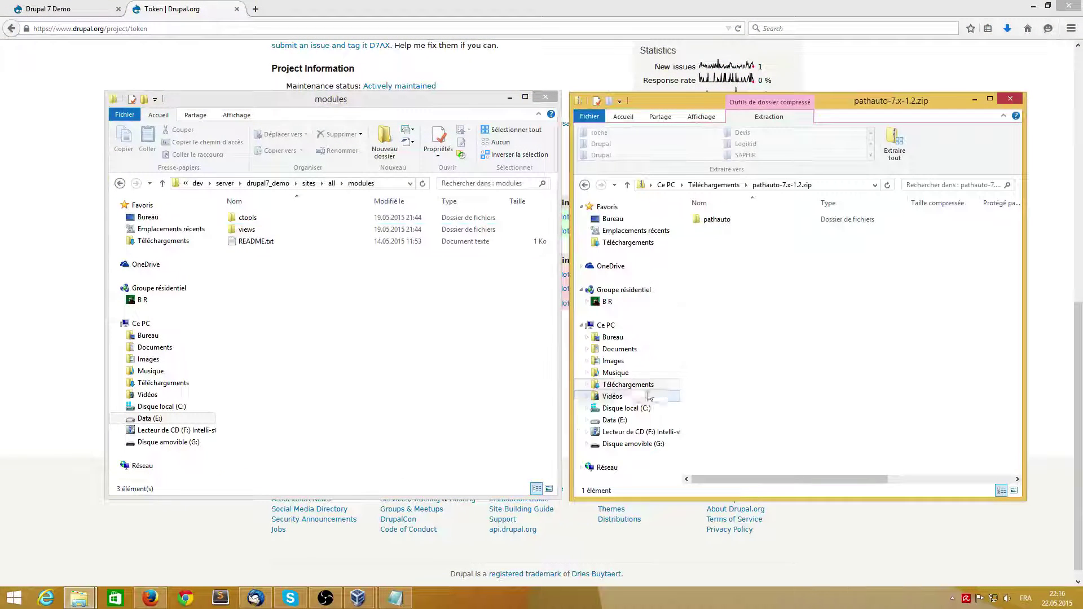
pyautogui.click(585, 184)
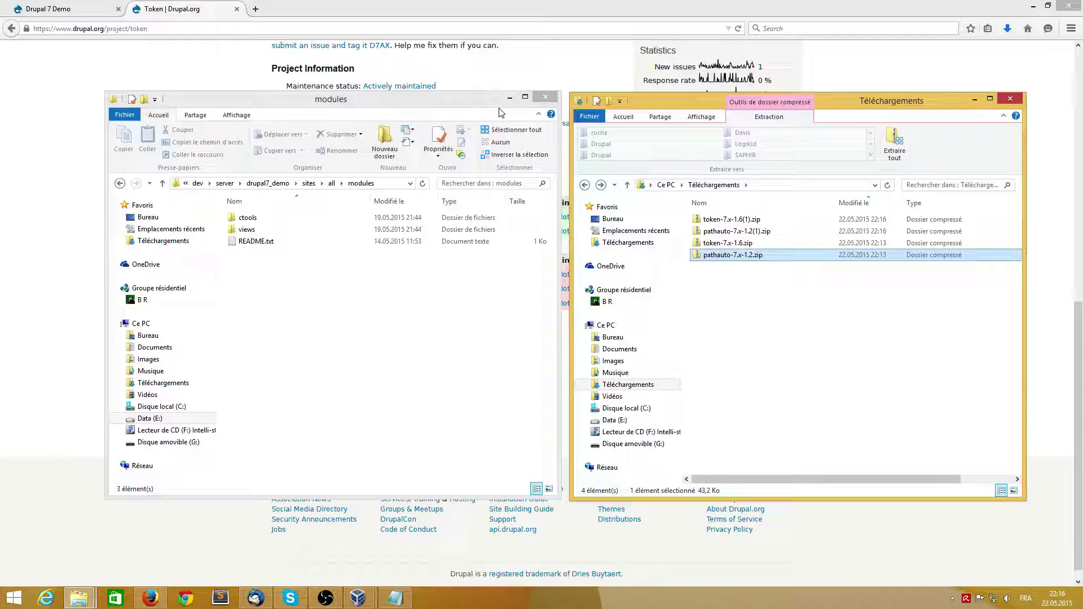
pyautogui.doubleClick(727, 243)
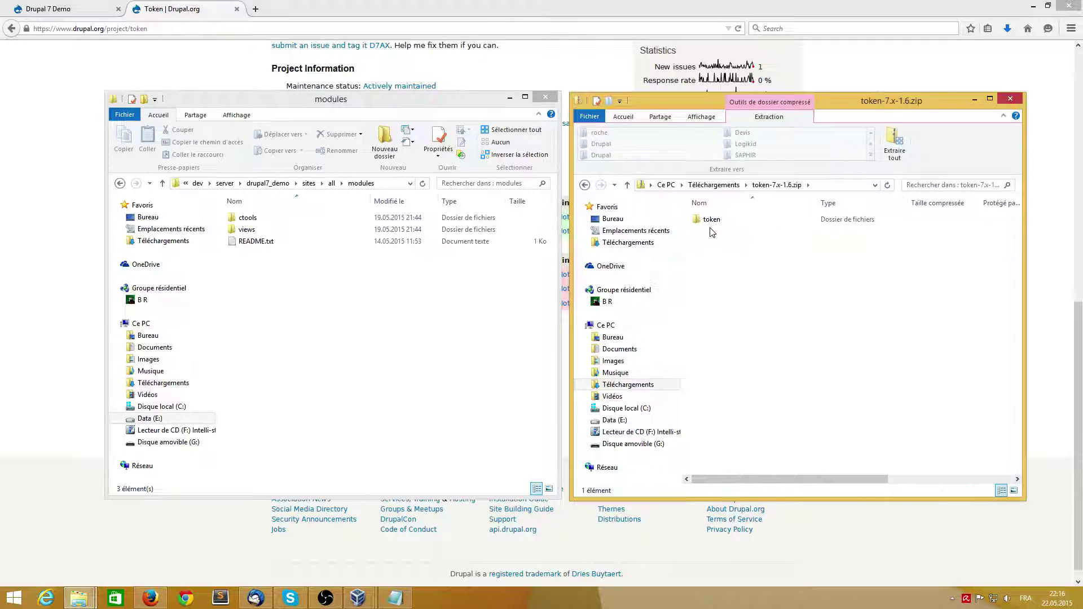
pyautogui.moveTo(711, 220); pyautogui.dragTo(307, 379)
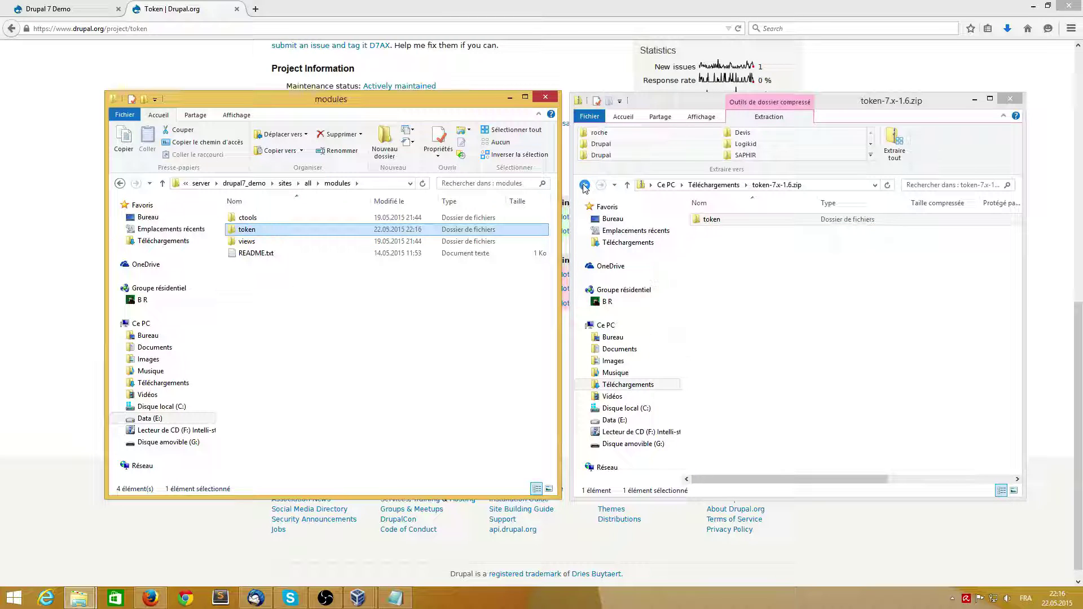
# Step: Copy the pathauto folder from pathauto-7.x-1.2.zip into the site's modules folder and return to Firefox
pyautogui.click(584, 186)
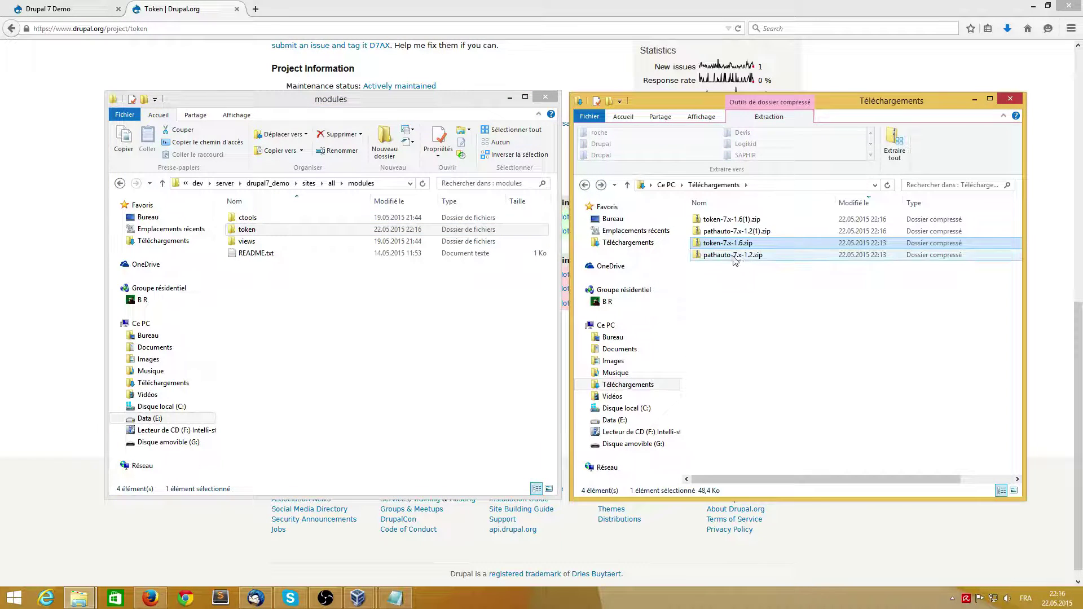
pyautogui.doubleClick(734, 255)
pyautogui.moveTo(715, 219); pyautogui.dragTo(370, 406)
pyautogui.click(75, 130)
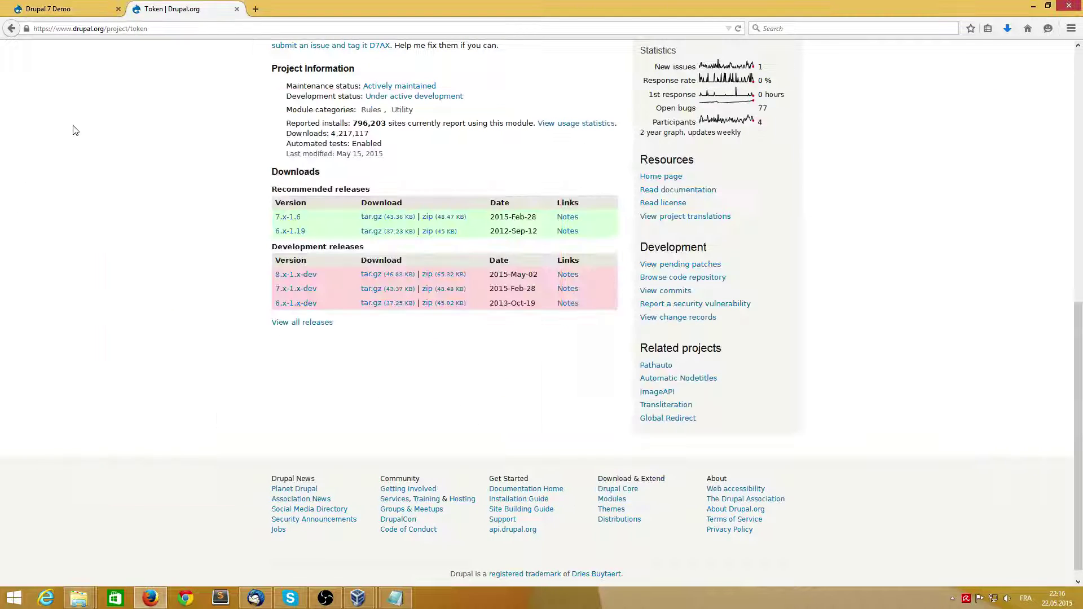
# Step: On the Drupal 7 Demo site, enable the Pathauto and Token modules and save the module configuration
pyautogui.click(48, 8)
pyautogui.click(249, 49)
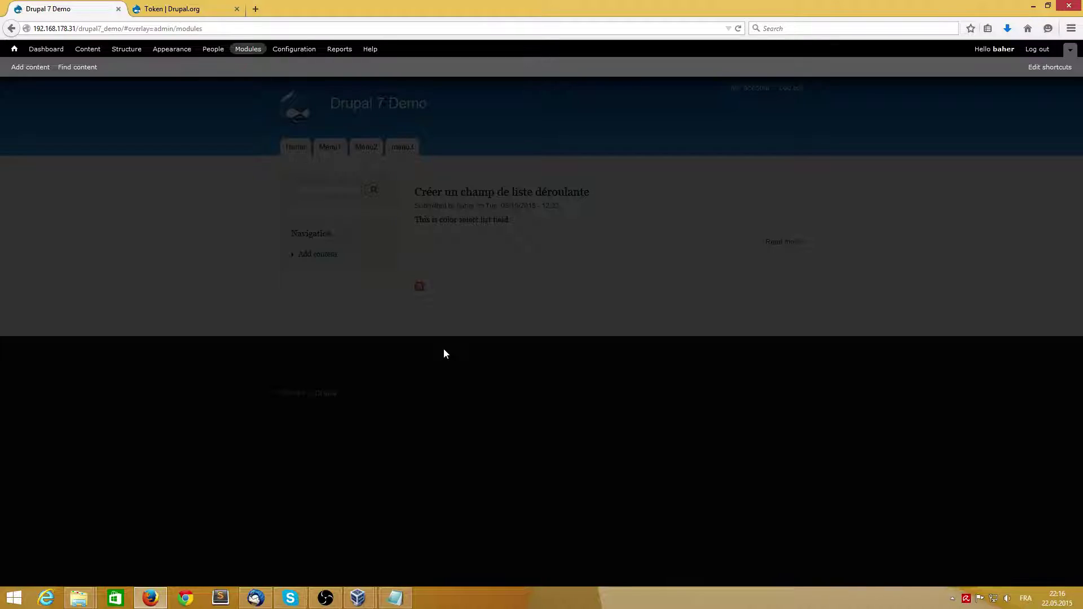
pyautogui.scroll(-15, 443, 353)
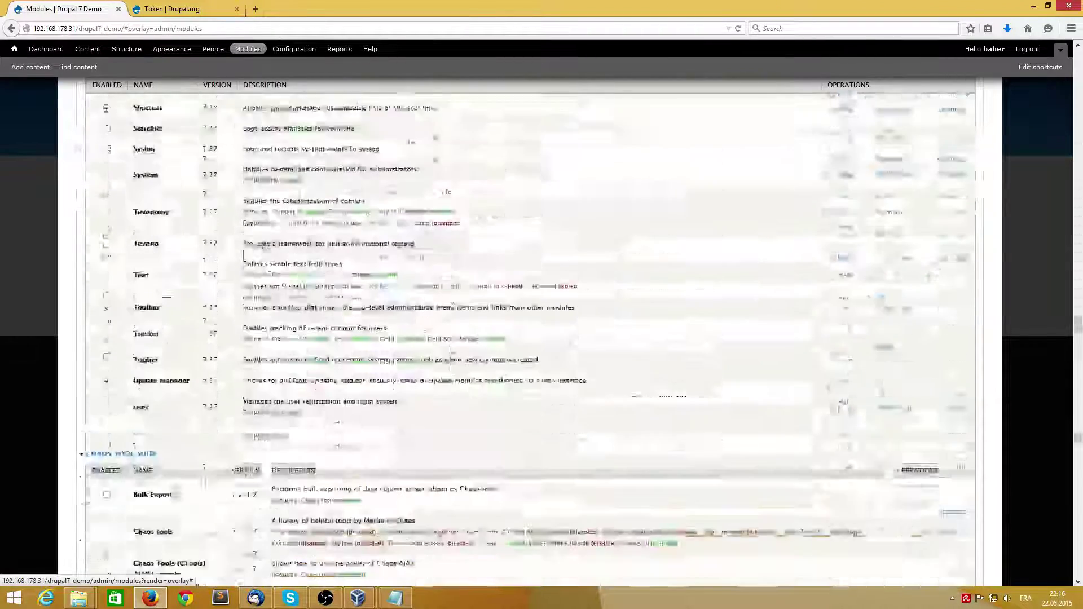
pyautogui.scroll(-15, 450, 349)
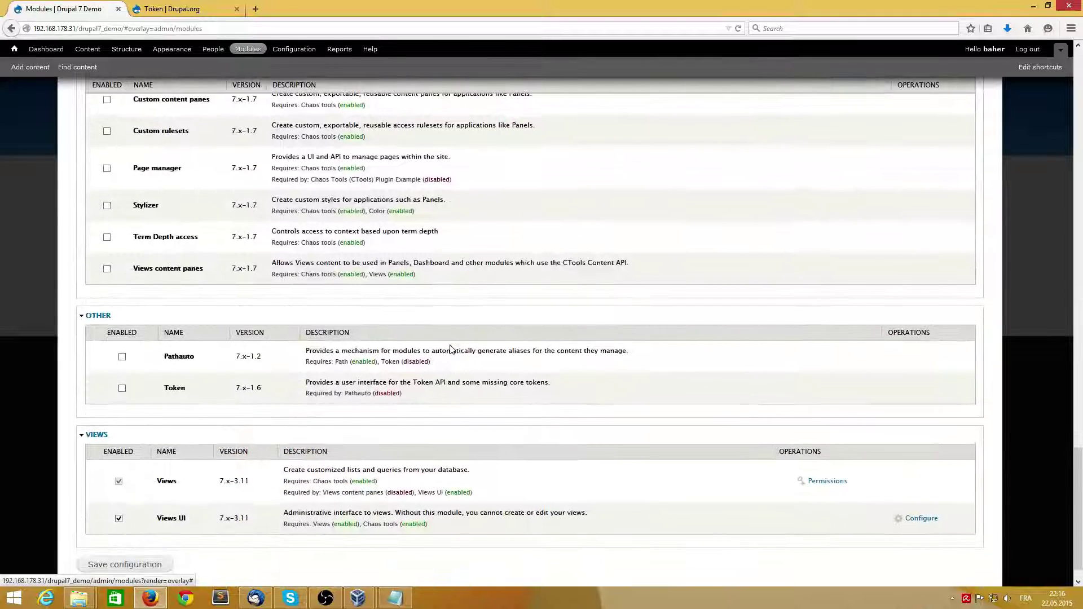
pyautogui.scroll(-1, 451, 350)
pyautogui.click(122, 325)
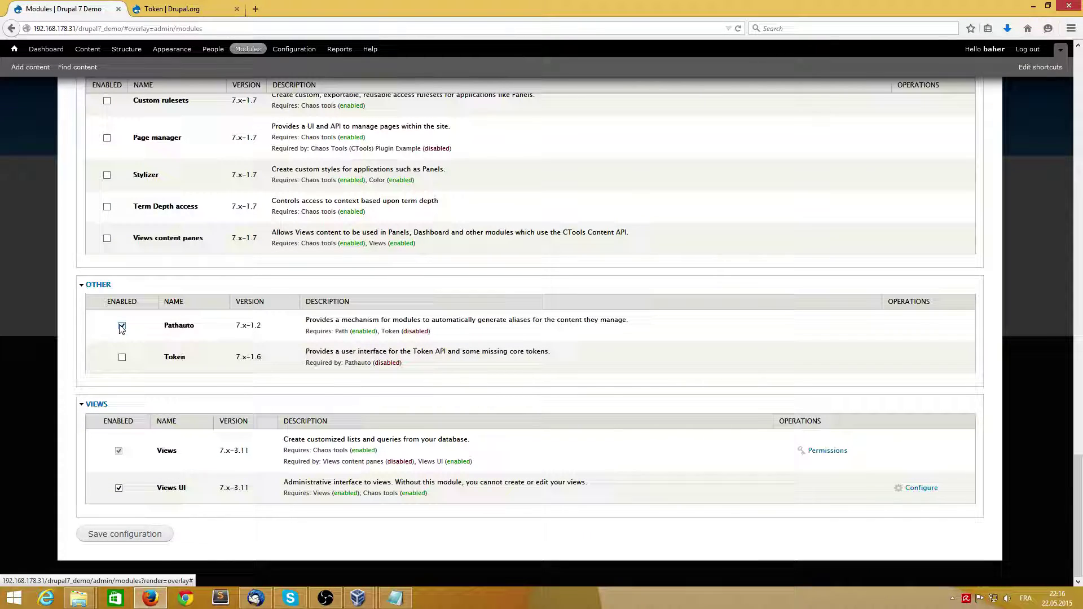
pyautogui.click(122, 358)
pyautogui.click(126, 534)
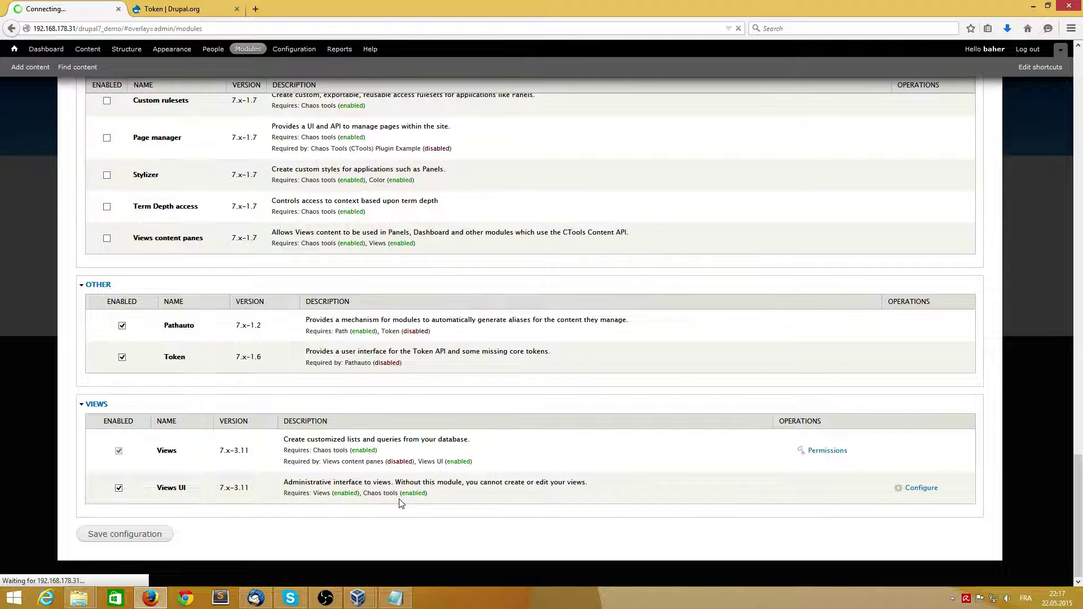
# Step: Find Pathauto in the module list and open its configuration page of URL alias patterns
pyautogui.scroll(-6, 480, 431)
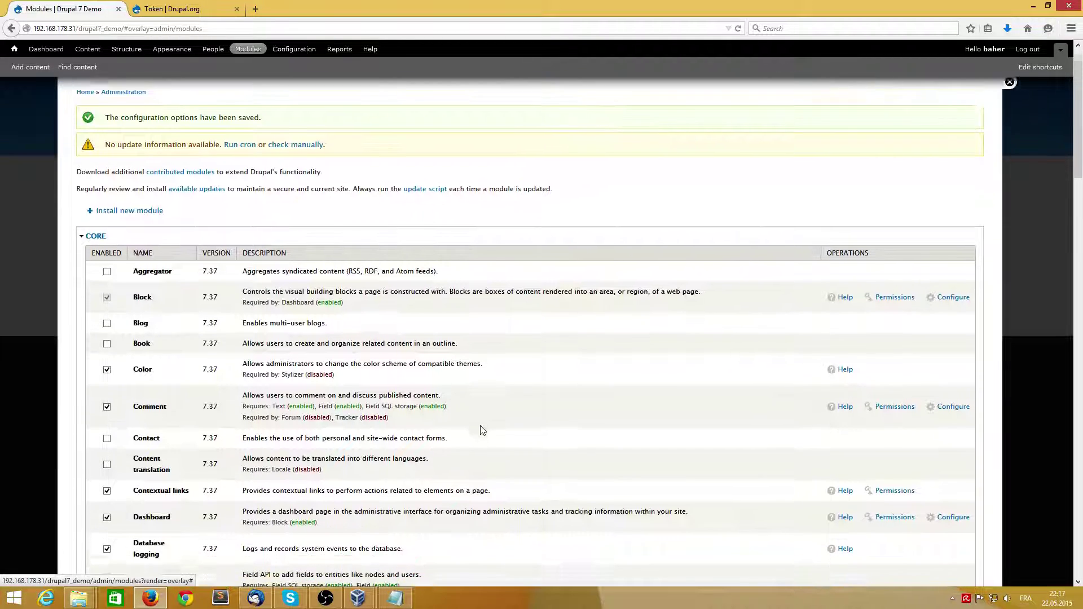
pyautogui.scroll(-5, 965, 172)
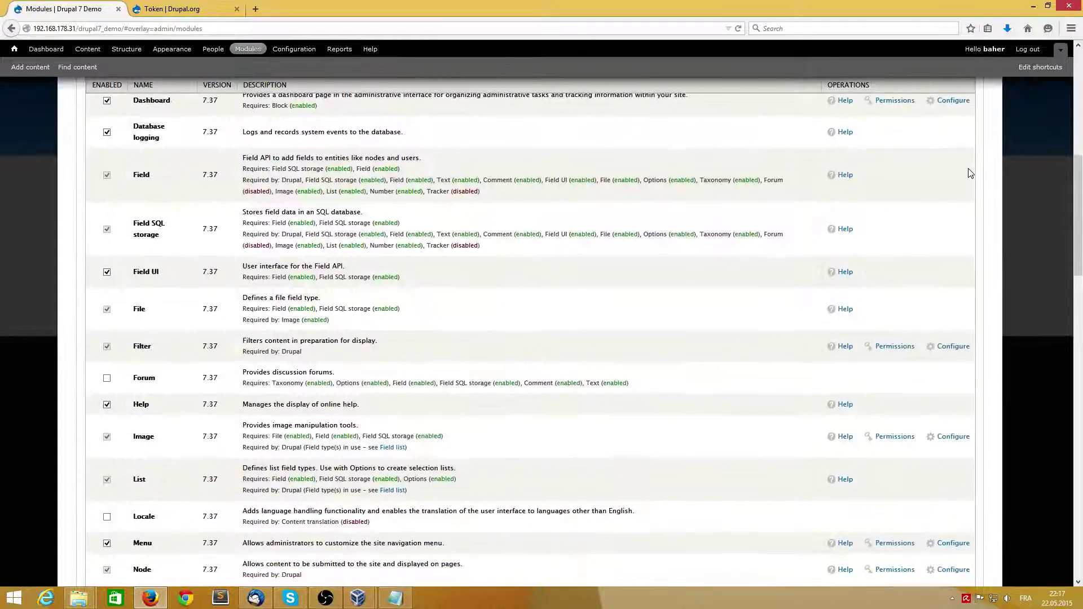
pyautogui.scroll(-7, 969, 175)
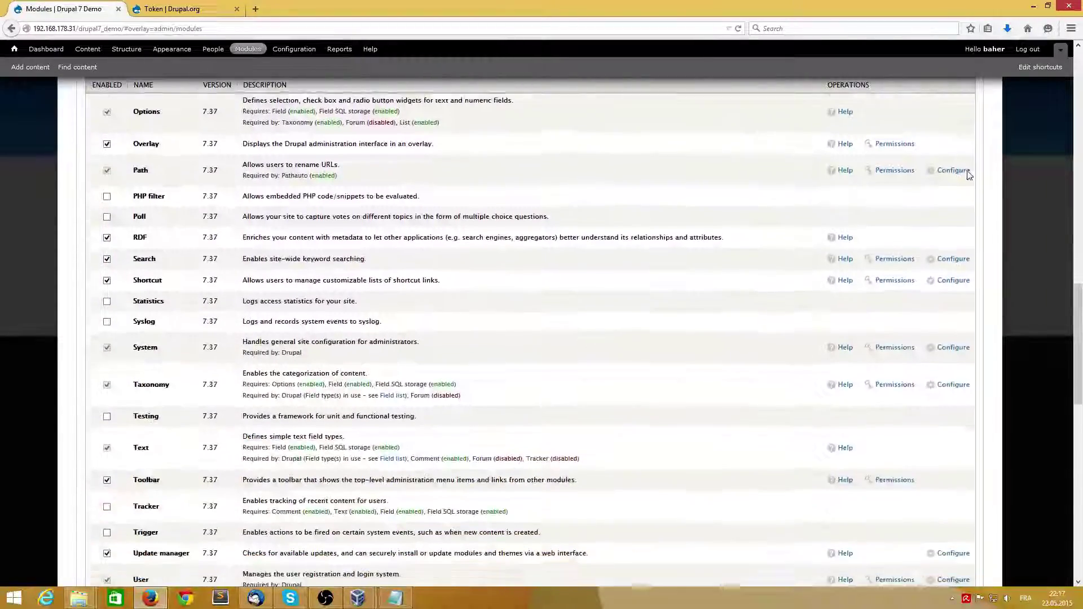
pyautogui.scroll(-10, 969, 175)
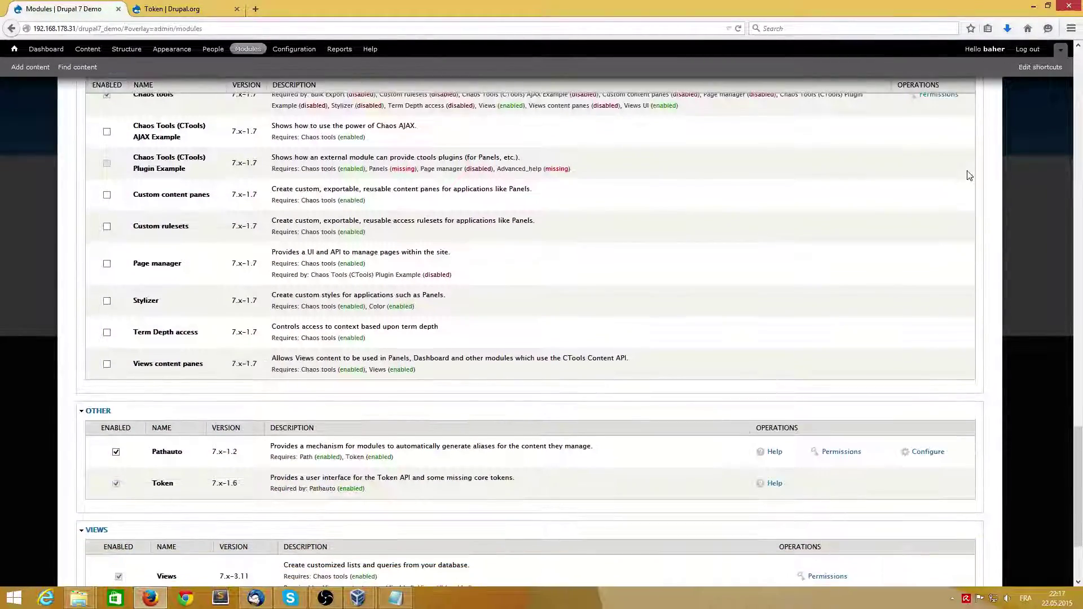
pyautogui.scroll(-1, 969, 175)
pyautogui.click(926, 393)
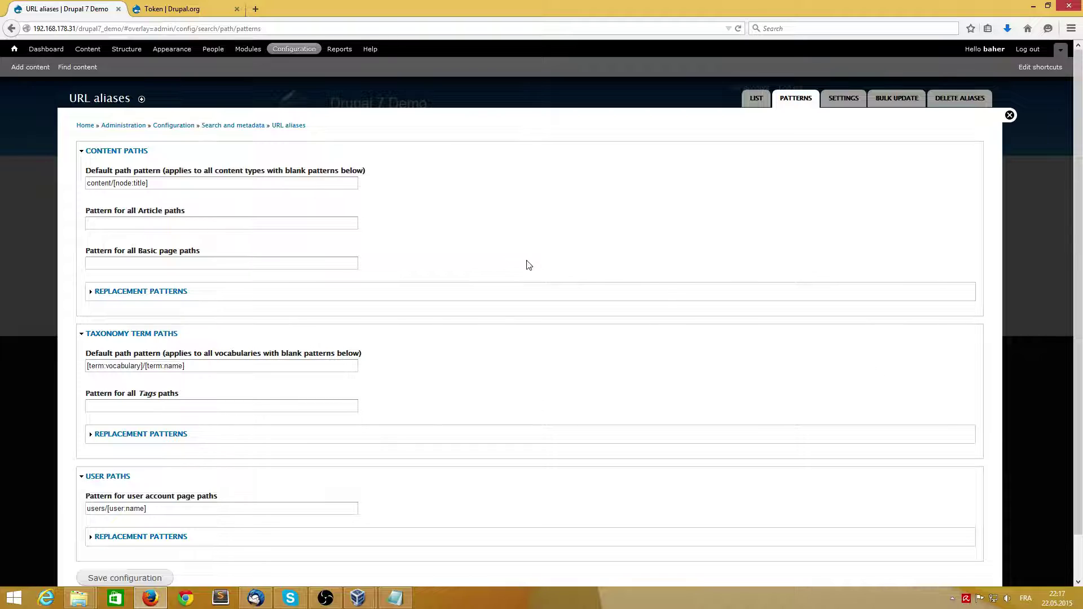
# Step: Set the pattern for all Article paths to article/[node:title]
pyautogui.click(144, 229)
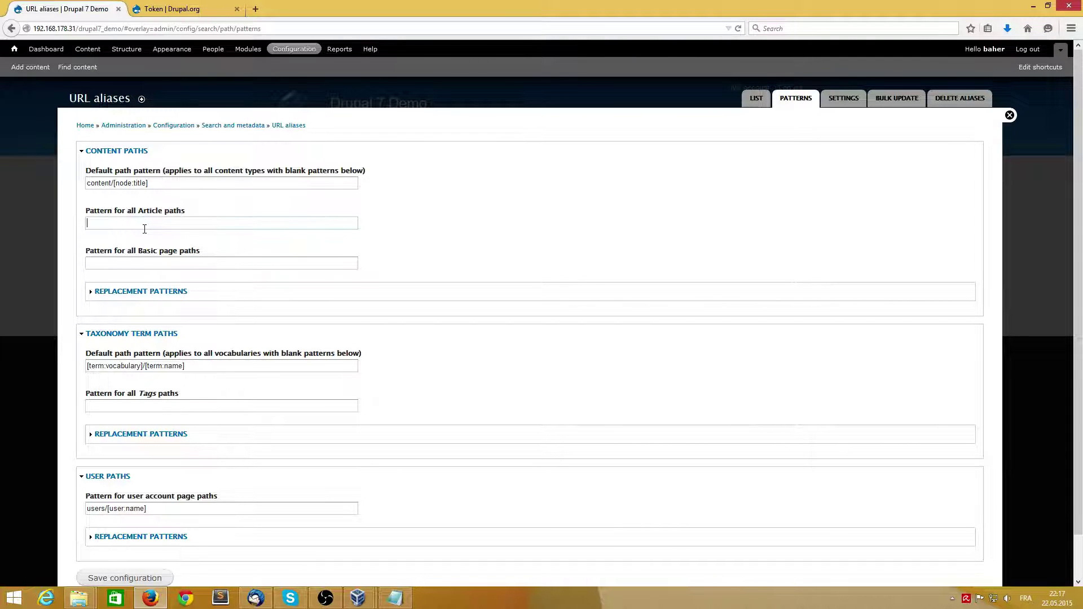
pyautogui.write('article/[node')
pyautogui.press('BackSpace')
pyautogui.write(':ti')
# Step: Copy the Article path pattern to the Basic page paths, change it to basic/[node:title] and save the configuration
pyautogui.hotkey('shift', 'Left')
pyautogui.hotkey('shift', 'Left')
pyautogui.hotkey('shift', 'Left')
pyautogui.hotkey('shift', 'Left')
pyautogui.hotkey('shift', 'Left')
pyautogui.hotkey('shift', 'Left')
pyautogui.hotkey('shift', 'Left')
pyautogui.hotkey('shift', 'Left')
pyautogui.hotkey('shift', 'Left')
pyautogui.hotkey('shift', 'Left')
pyautogui.hotkey('shift', 'Left')
pyautogui.hotkey('shift', 'Left')
pyautogui.hotkey('shift', 'Left')
pyautogui.hotkey('shift', 'Left')
pyautogui.hotkey('shift', 'Left')
pyautogui.hotkey('shift', 'Left')
pyautogui.hotkey('shift', 'Left')
pyautogui.hotkey('shift', 'Left')
pyautogui.hotkey('shift', 'Left')
pyautogui.hotkey('shift', 'Left')
pyautogui.hotkey('ctrl', 'c')
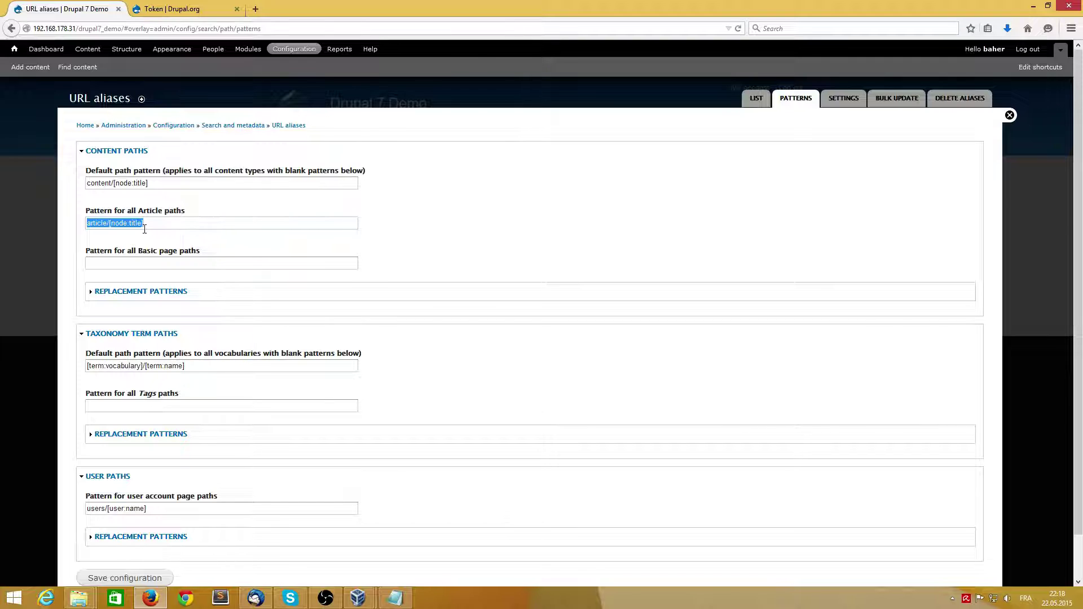
pyautogui.press('Tab')
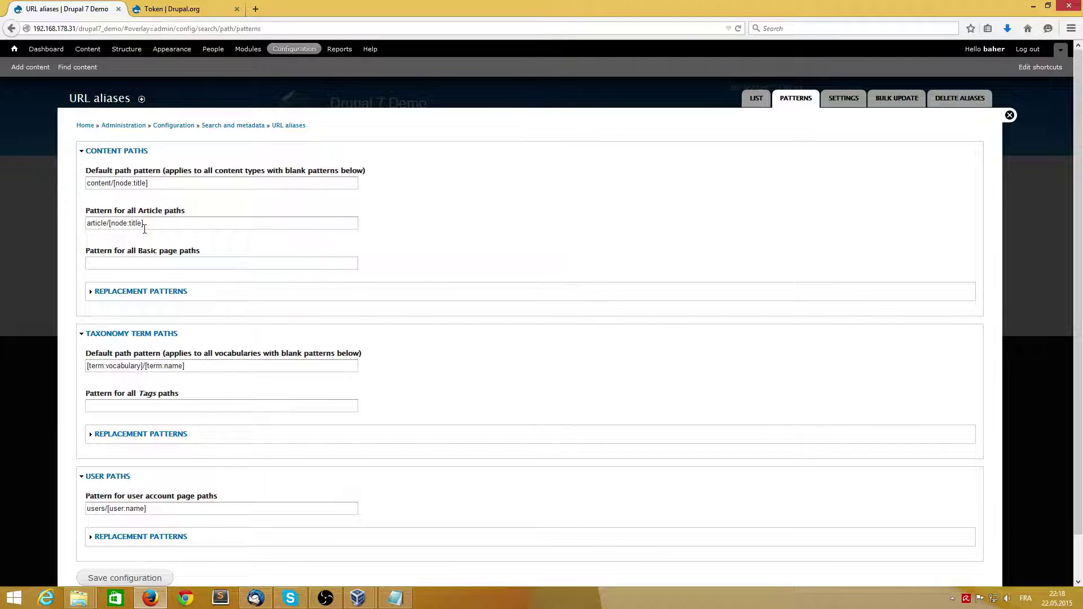
pyautogui.hotkey('ctrl', 'v')
pyautogui.moveTo(105, 264); pyautogui.dragTo(69, 264)
pyautogui.write('basic')
pyautogui.scroll(-2, 106, 263)
pyautogui.click(90, 534)
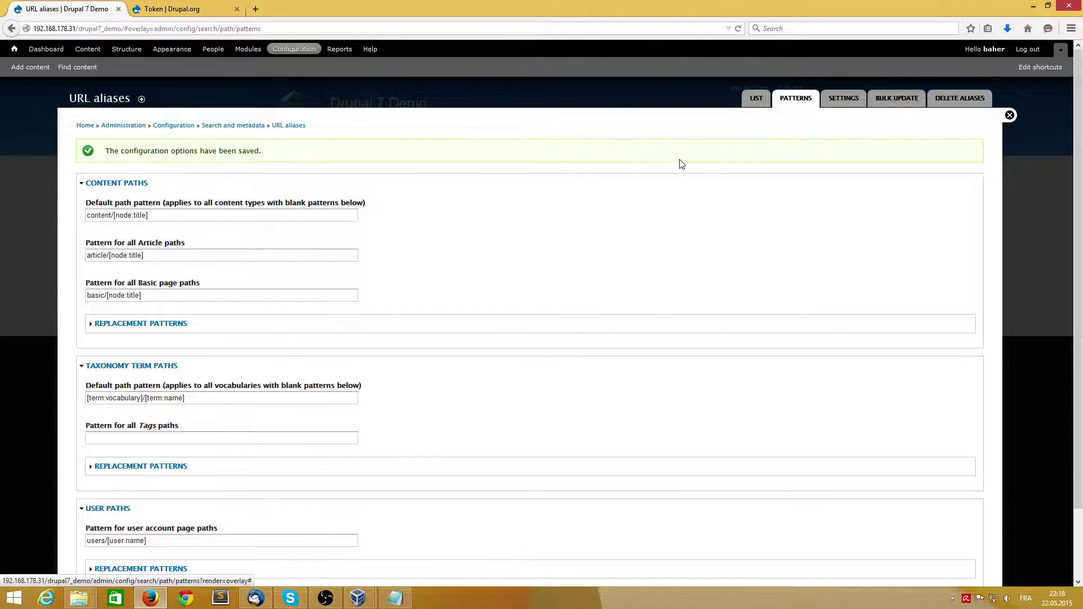
# Step: Review the URL alias settings for separator, character case, lengths and update action, and save them with their existing values
pyautogui.click(843, 102)
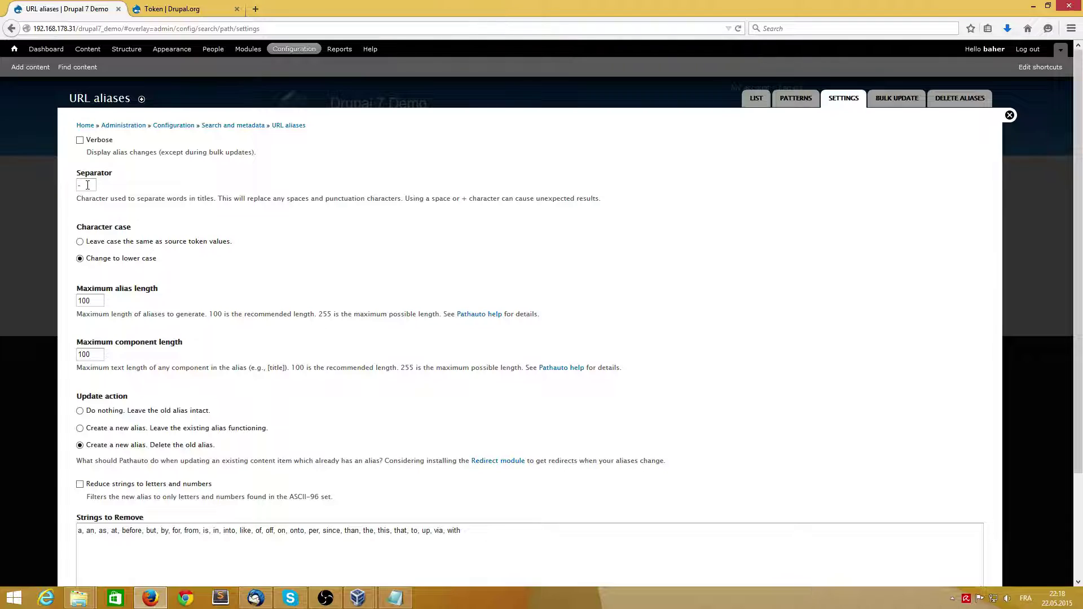
pyautogui.doubleClick(87, 185)
pyautogui.scroll(-4, 95, 301)
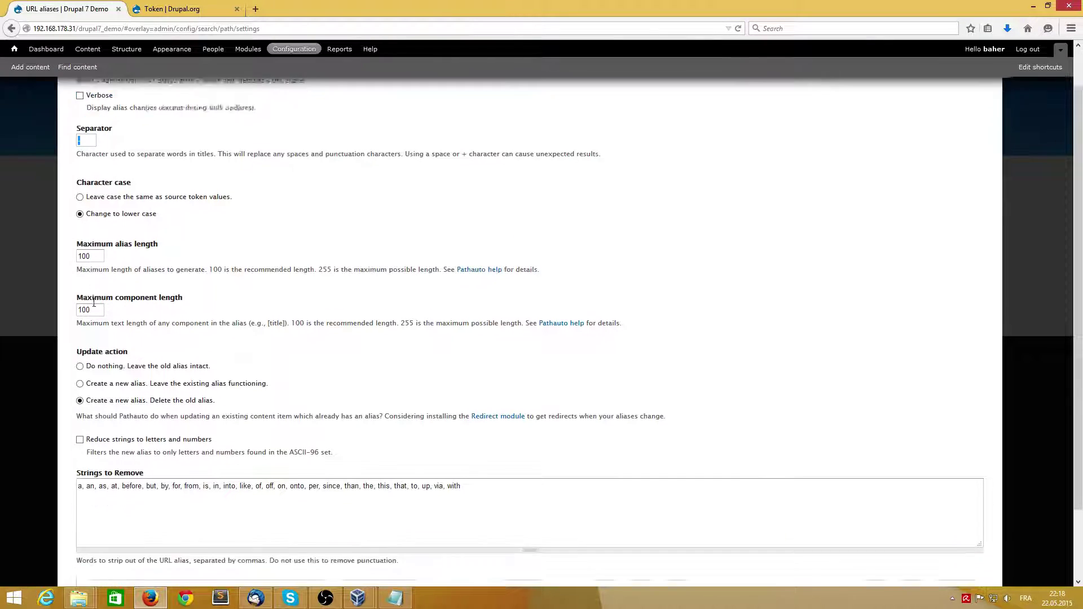
pyautogui.scroll(4, 230, 300)
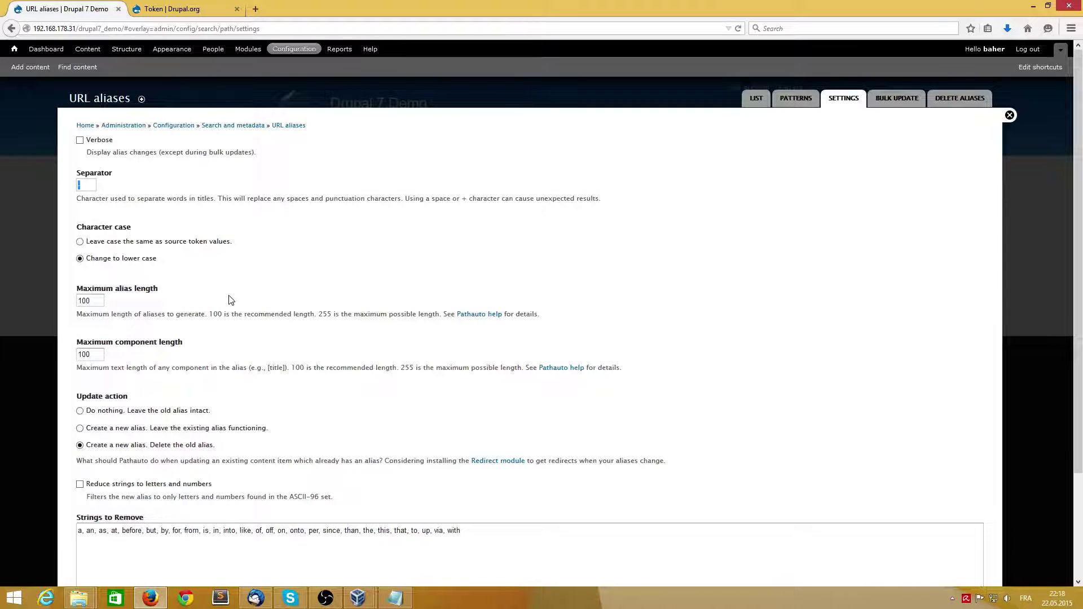
pyautogui.scroll(-4, 230, 299)
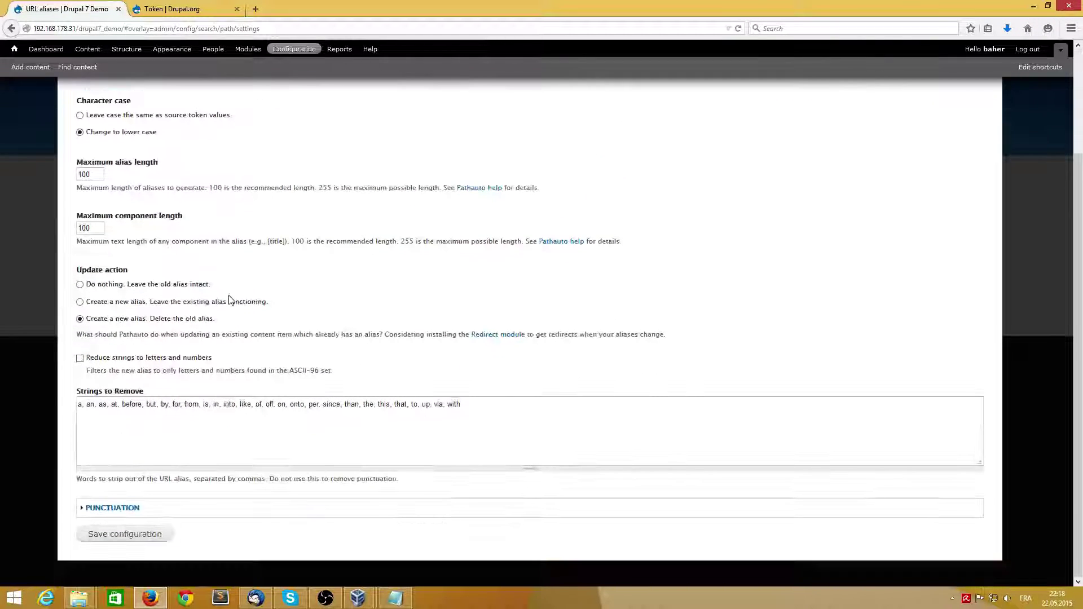
pyautogui.click(131, 535)
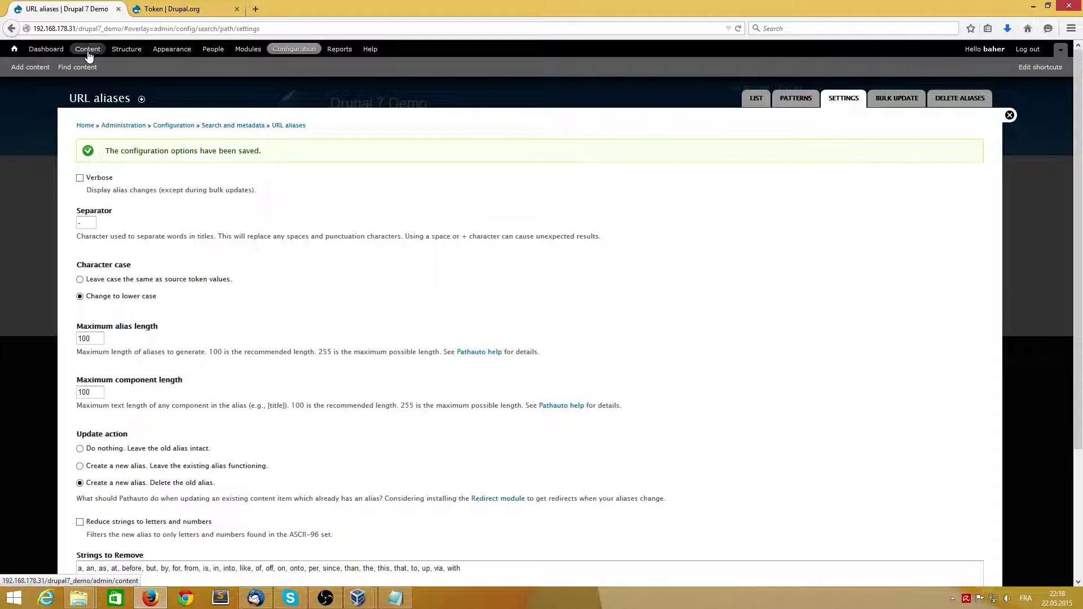
# Step: Start a new Article and title it "Le système solaire"
pyautogui.click(31, 67)
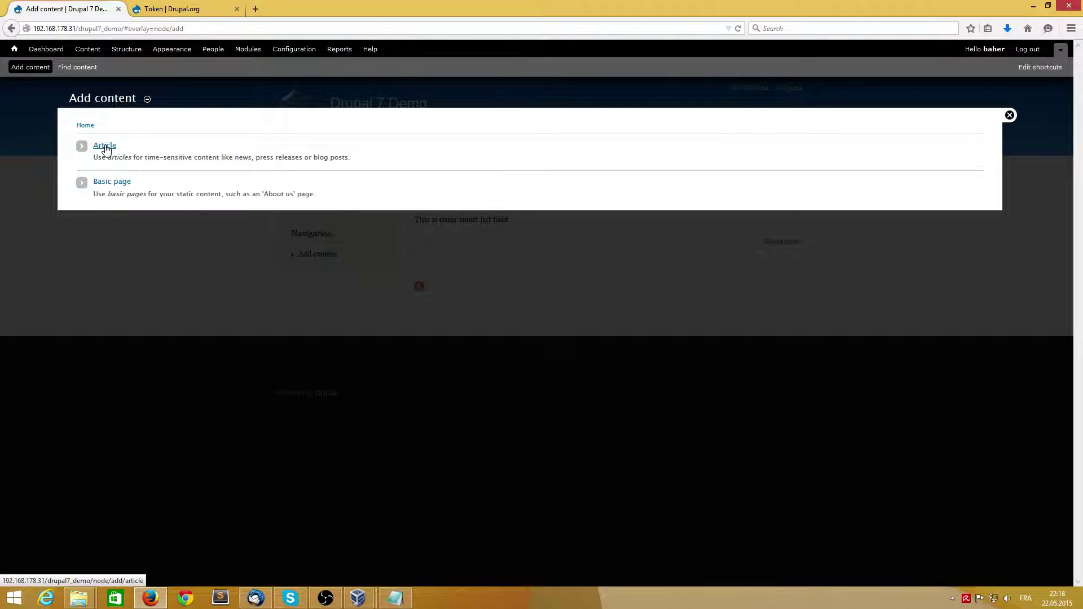
pyautogui.click(105, 146)
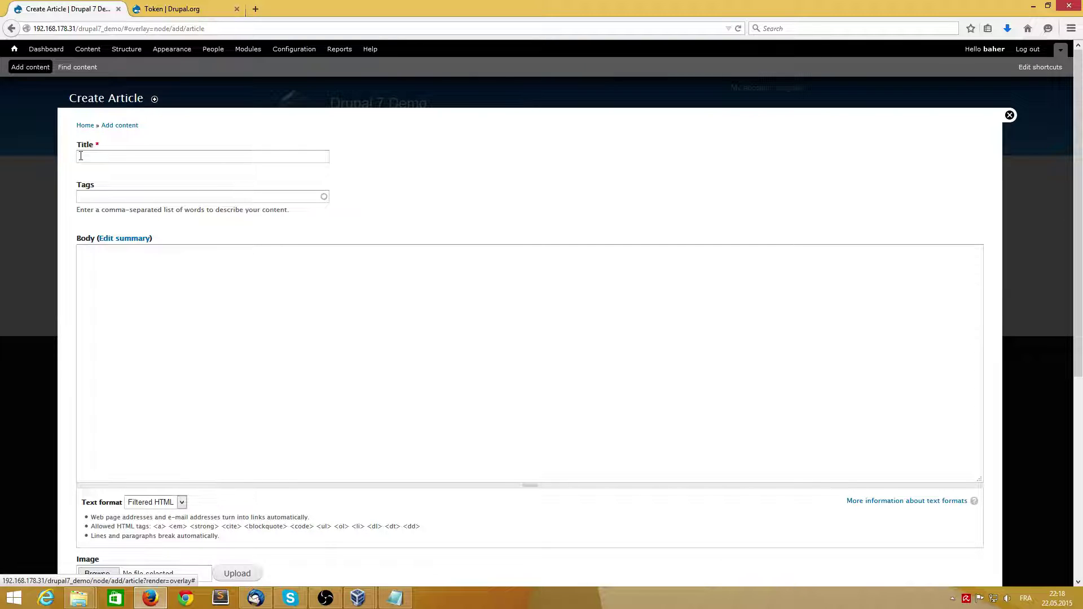
pyautogui.click(80, 155)
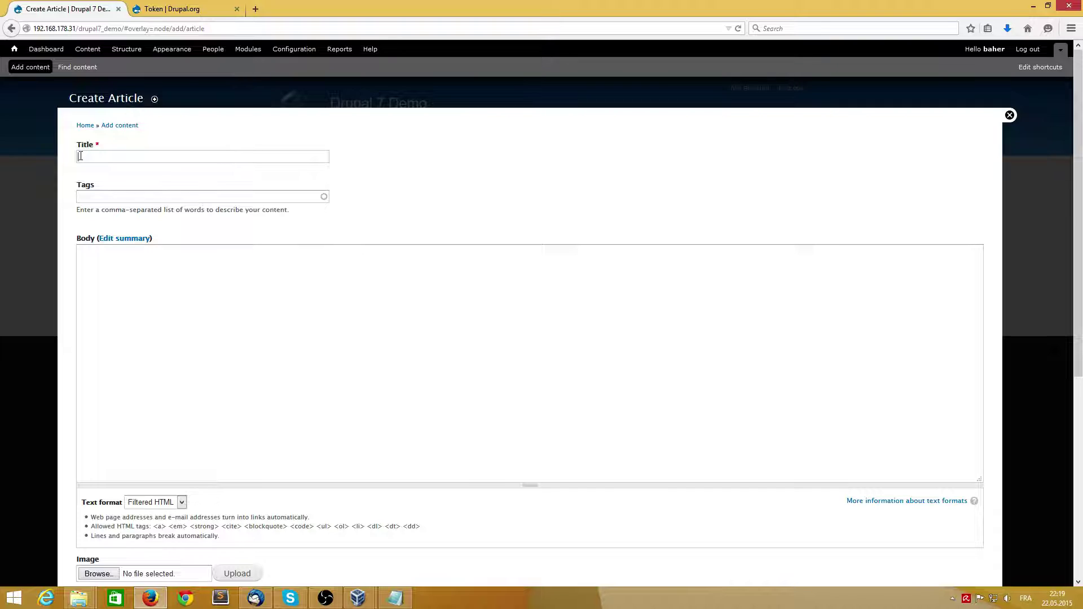
pyautogui.write('Le système solaire')
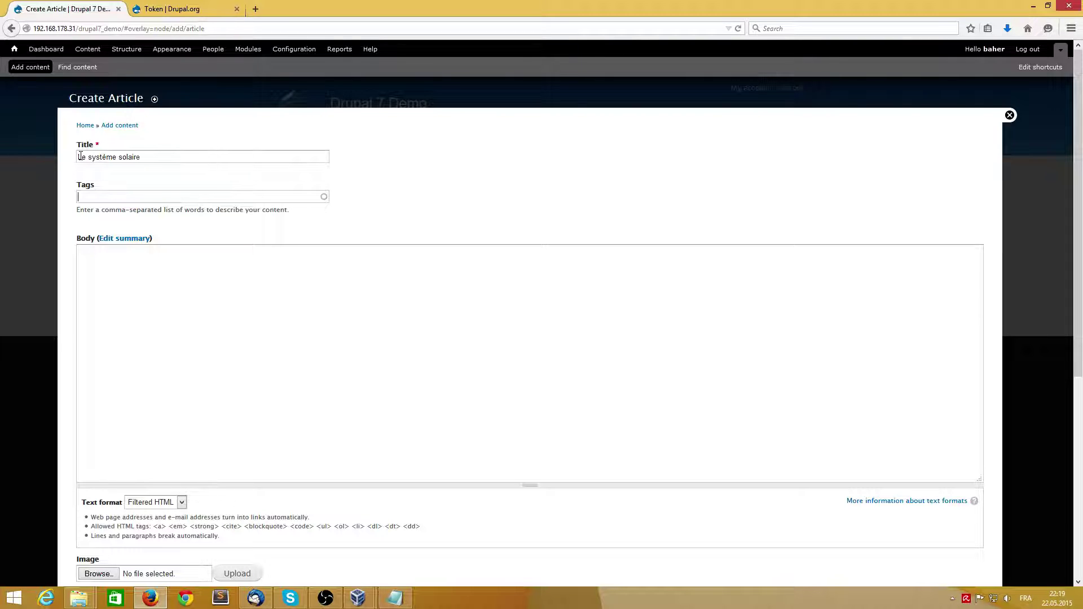
# Step: Copy the whole text of système solaire.txt from Notepad into the article's body in Firefox and save the article
pyautogui.click(396, 599)
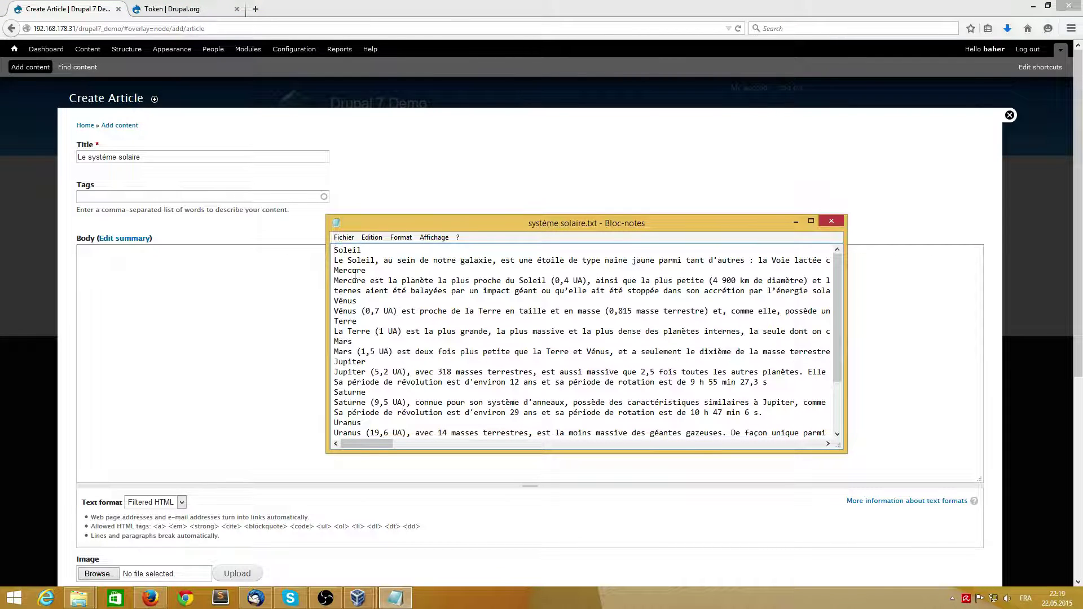
pyautogui.hotkey('ctrl', 'a')
pyautogui.hotkey('ctrl', 'c')
pyautogui.click(125, 296)
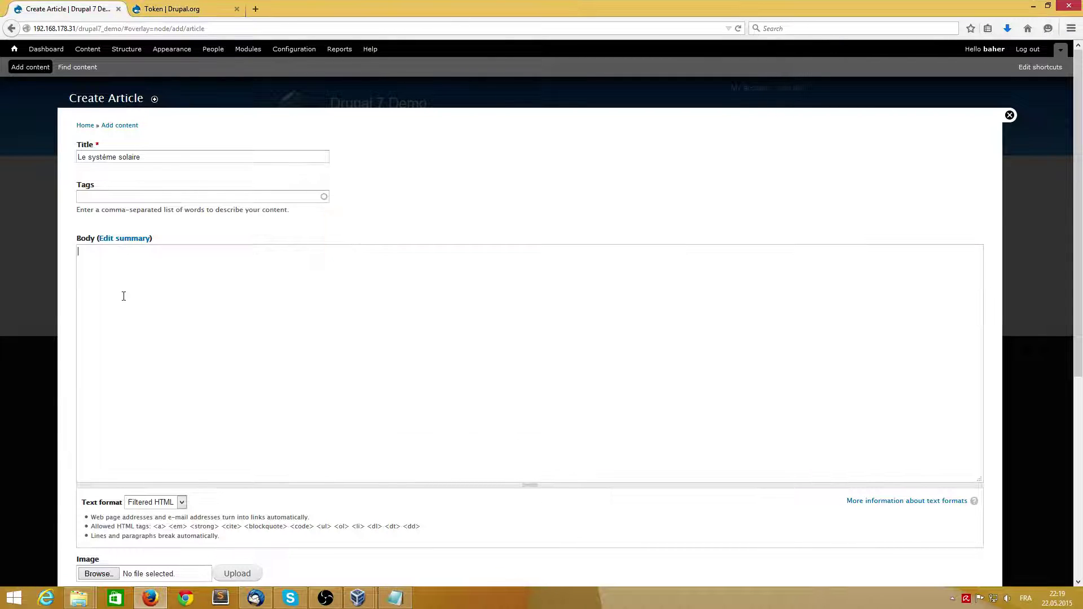
pyautogui.hotkey('ctrl', 'v')
pyautogui.scroll(5, 124, 294)
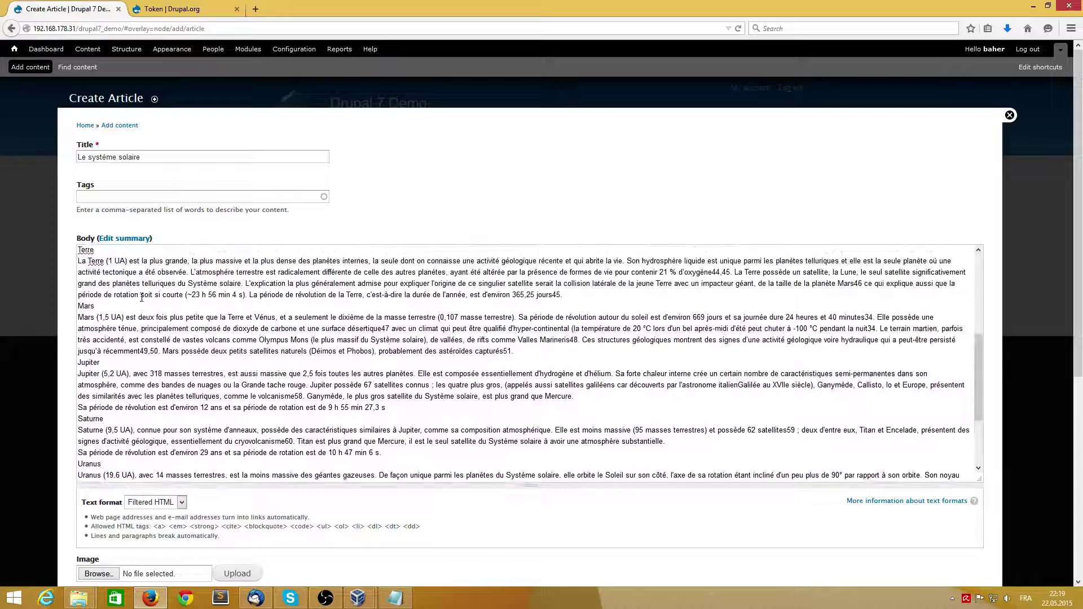
pyautogui.scroll(5, 141, 297)
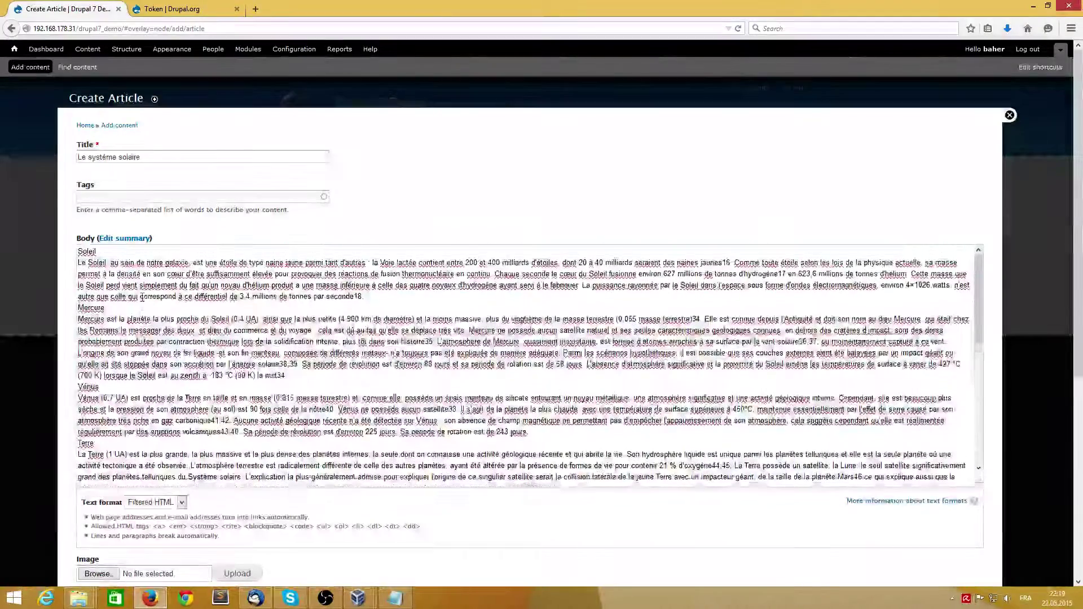
pyautogui.scroll(-8, 67, 457)
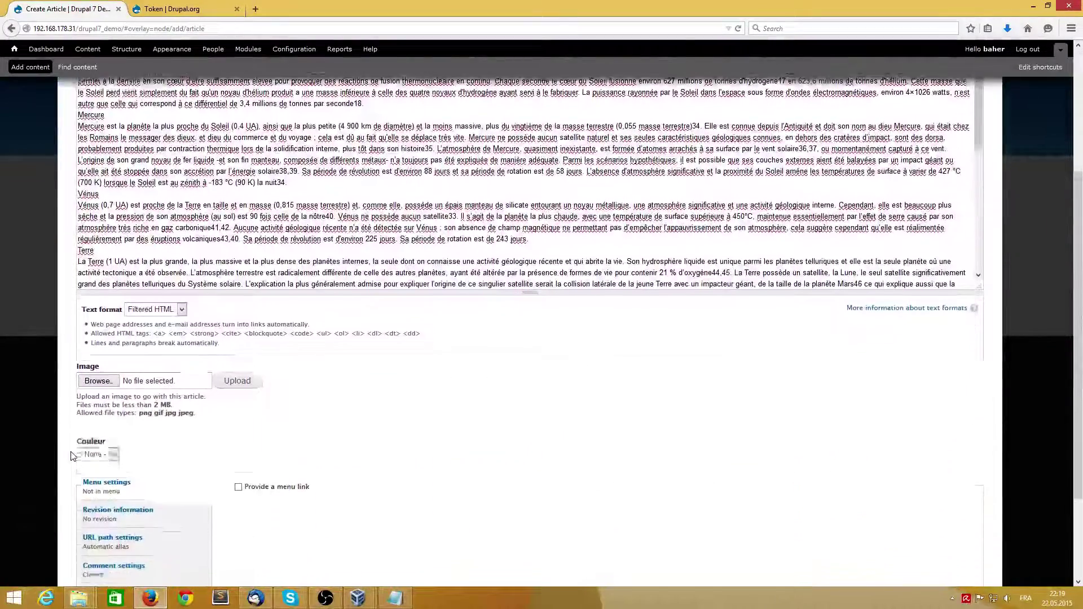
pyautogui.scroll(-2, 71, 456)
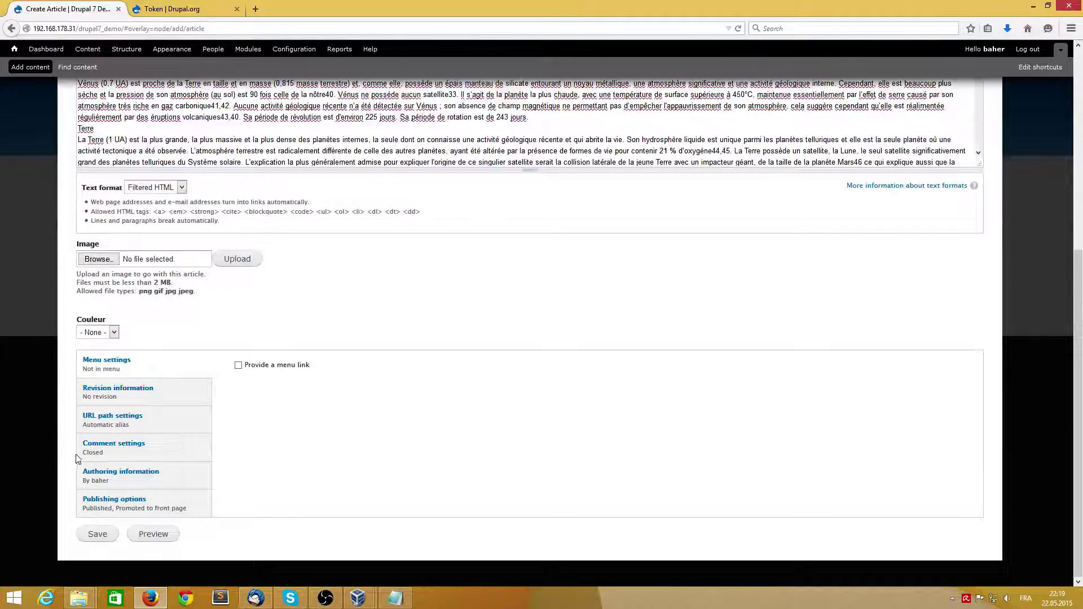
pyautogui.click(97, 534)
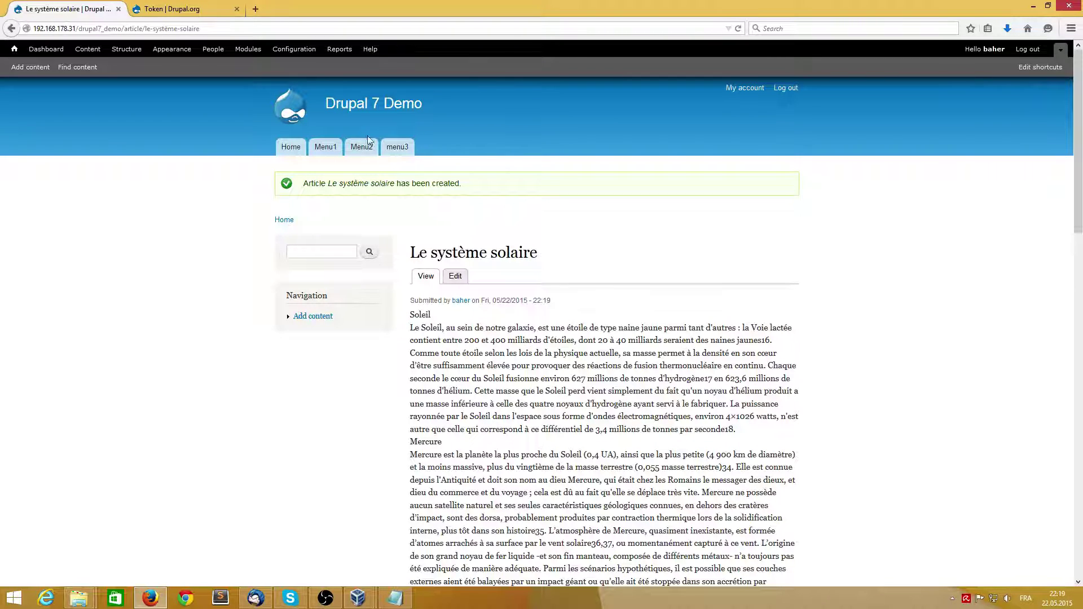
# Step: Examine the article and title parts of the new article's URL
pyautogui.click(169, 28)
pyautogui.moveTo(145, 28); pyautogui.dragTo(200, 28)
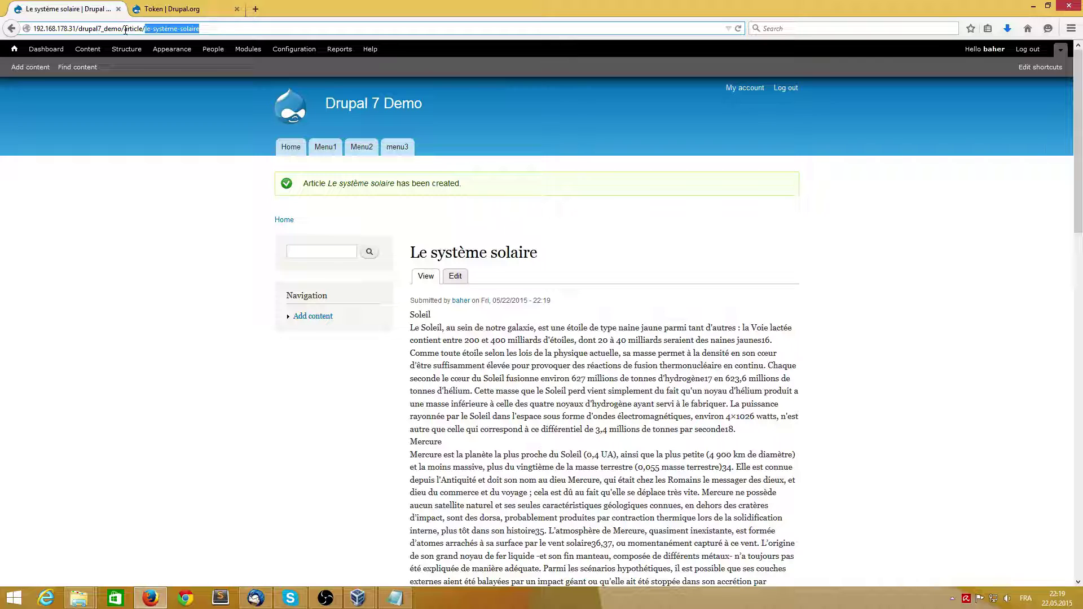
pyautogui.moveTo(125, 28)
pyautogui.mouseDown()
pyautogui.moveTo(154, 28)
pyautogui.moveTo(143, 28)
pyautogui.mouseUp()
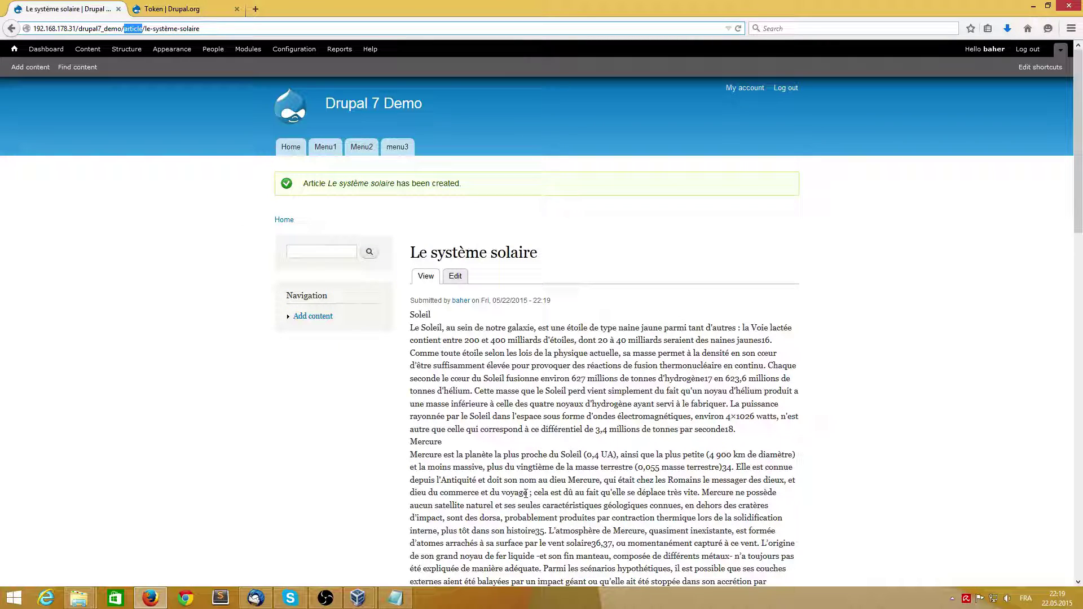
# Step: Open the older article "Créer un champ de liste déroulante" from the home page, check its URL path and return to the home page
pyautogui.click(287, 151)
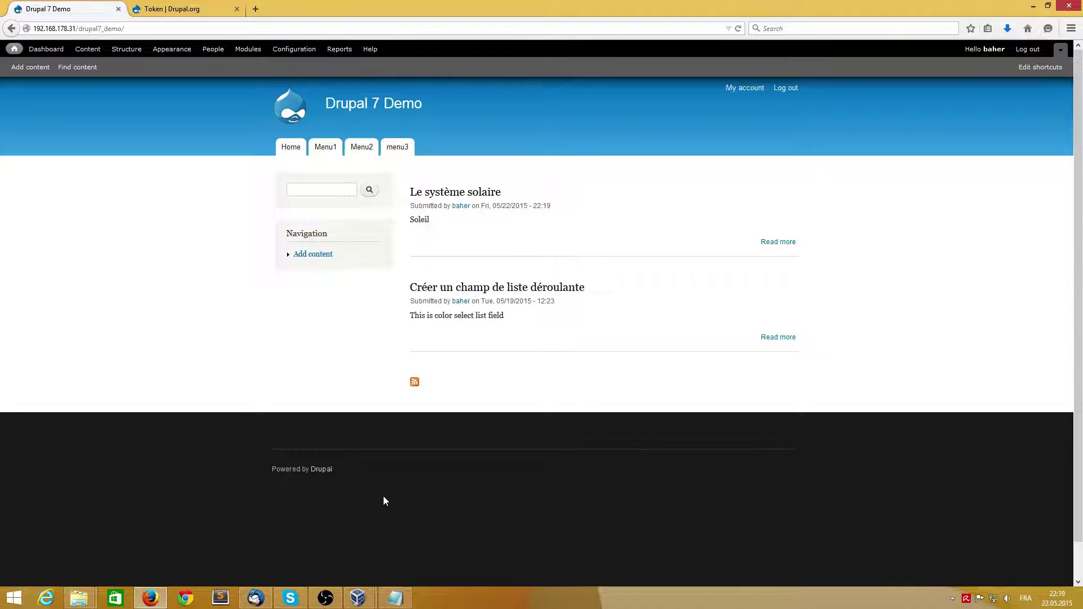
pyautogui.moveTo(789, 352)
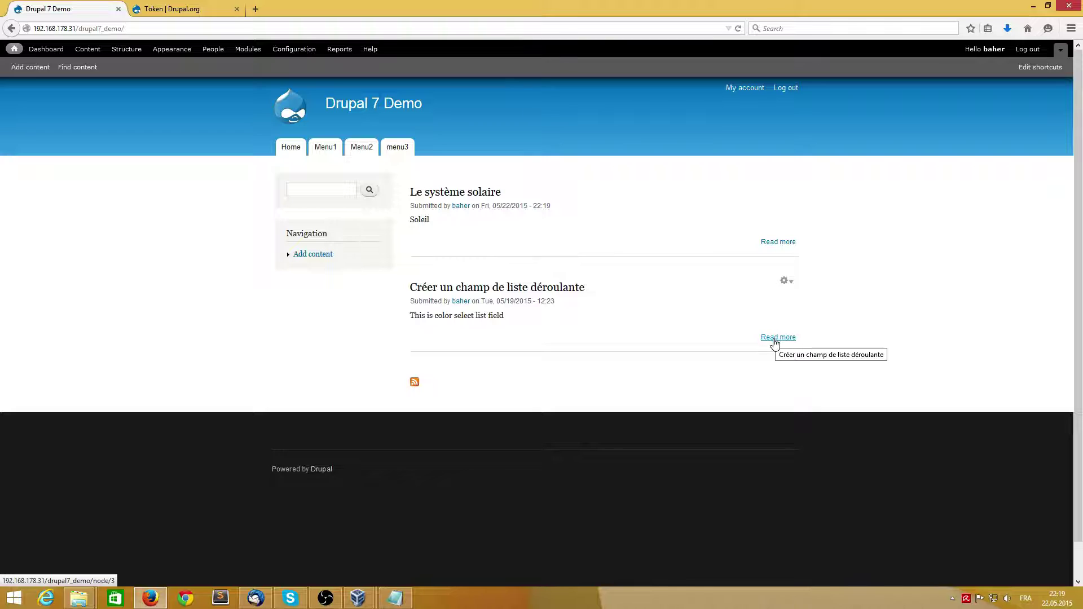
pyautogui.click(776, 339)
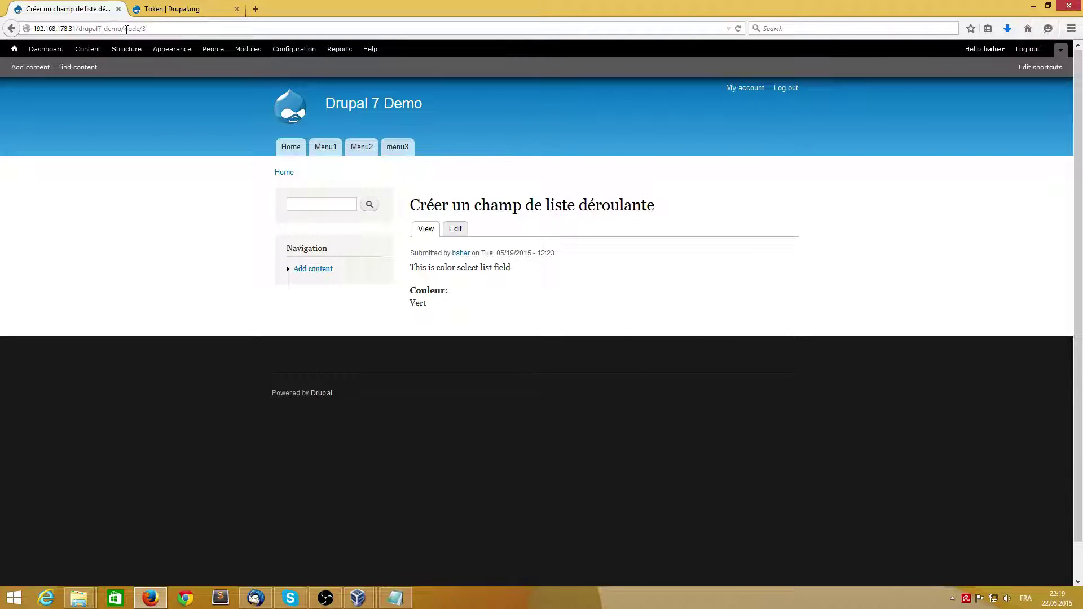
pyautogui.moveTo(124, 28); pyautogui.dragTo(155, 27)
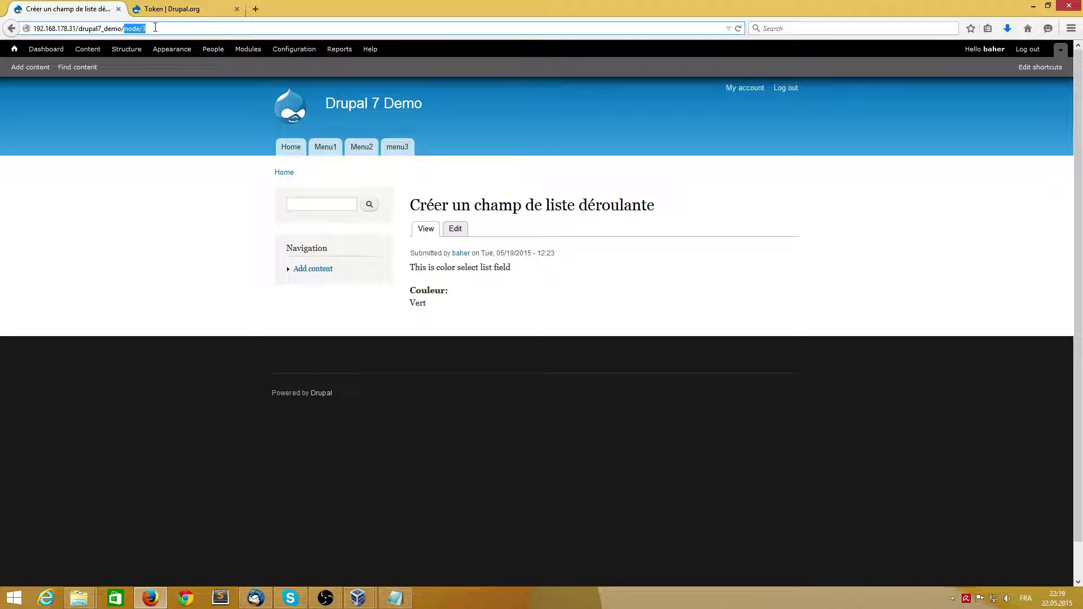
pyautogui.click(11, 27)
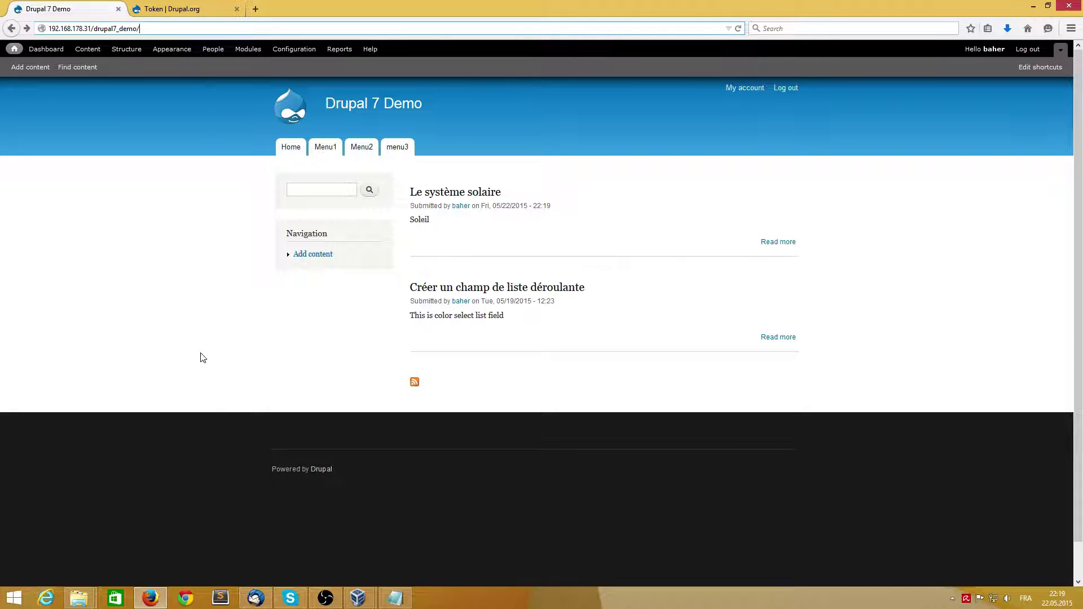